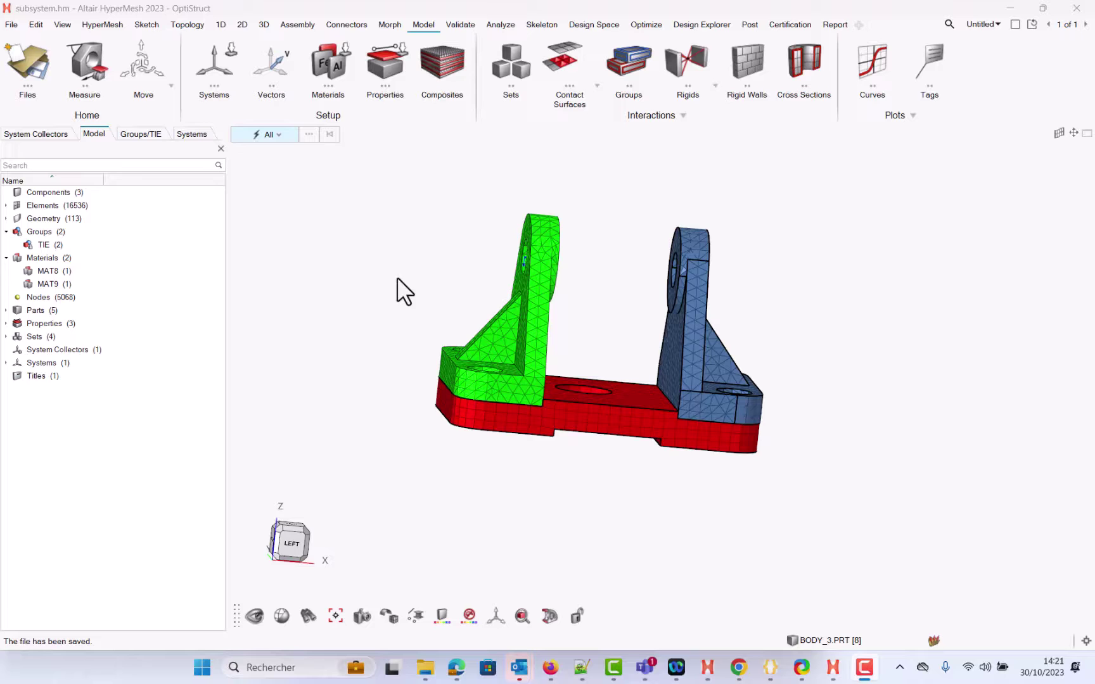
# Review the contact surfaces of the two TIE groups on the bracket assembly, and end the review.
pyautogui.moveTo(397, 277)
pyautogui.keyDown('ctrl'); pyautogui.mouseDown()
pyautogui.moveTo(428, 301)
pyautogui.moveTo(383, 277)
pyautogui.mouseUp(); pyautogui.keyUp('ctrl')
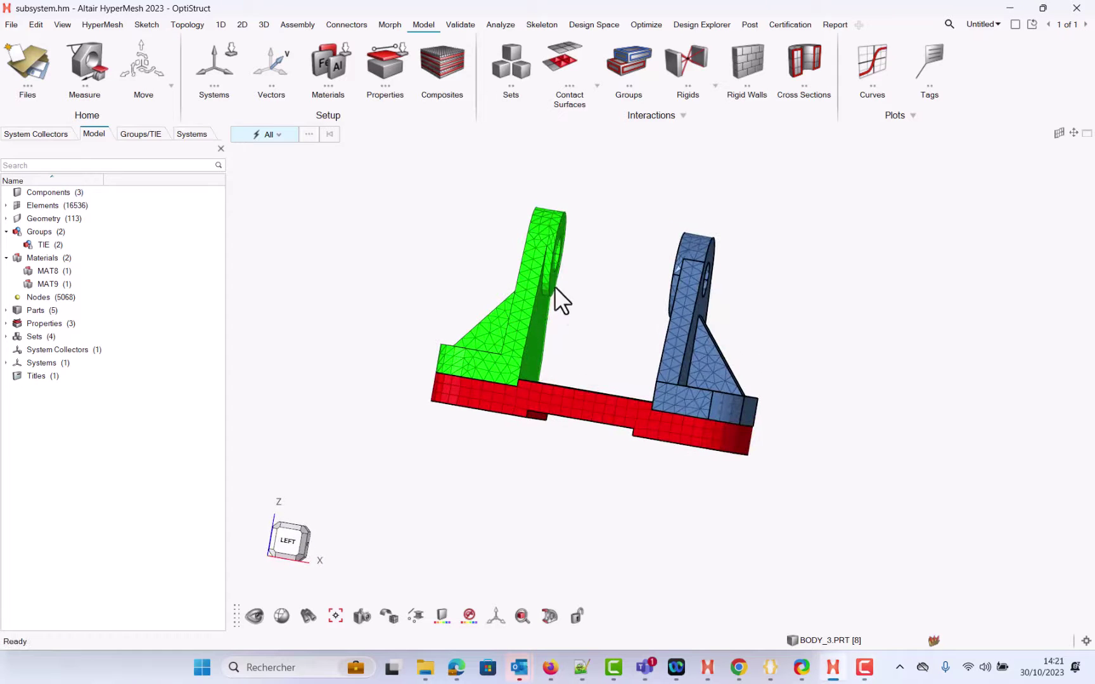
pyautogui.moveTo(554, 287); pyautogui.dragTo(574, 357, button='middle')
pyautogui.scroll(3, 631, 305)
pyautogui.scroll(-2, 631, 305)
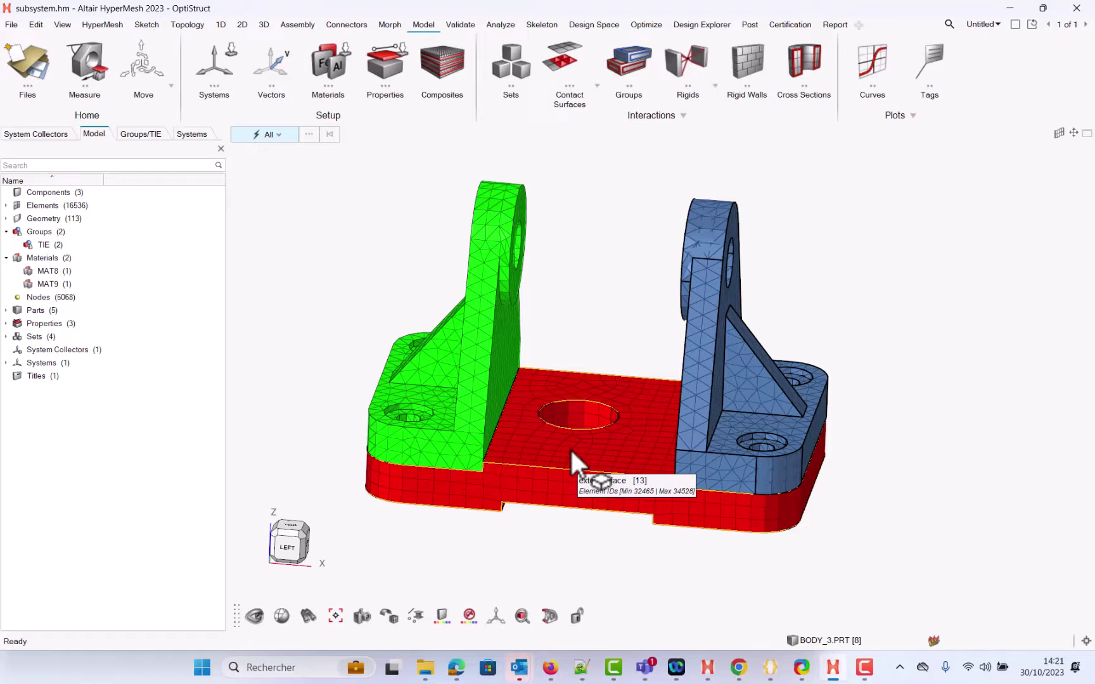
pyautogui.click(46, 233)
pyautogui.rightClick(46, 232)
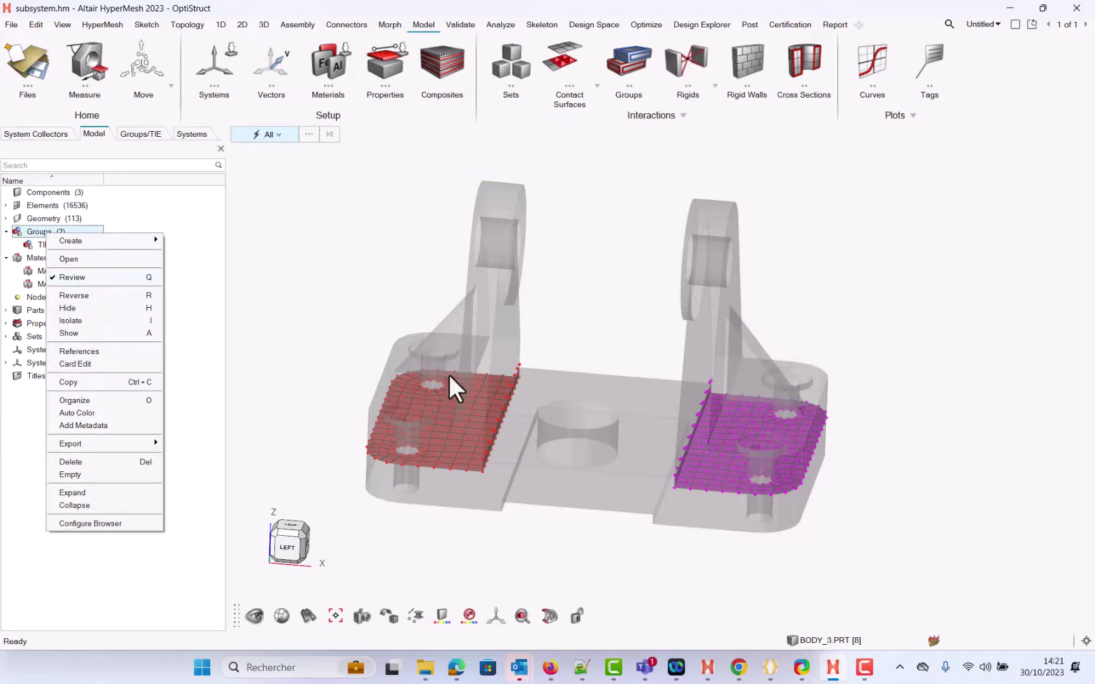
pyautogui.click(352, 234)
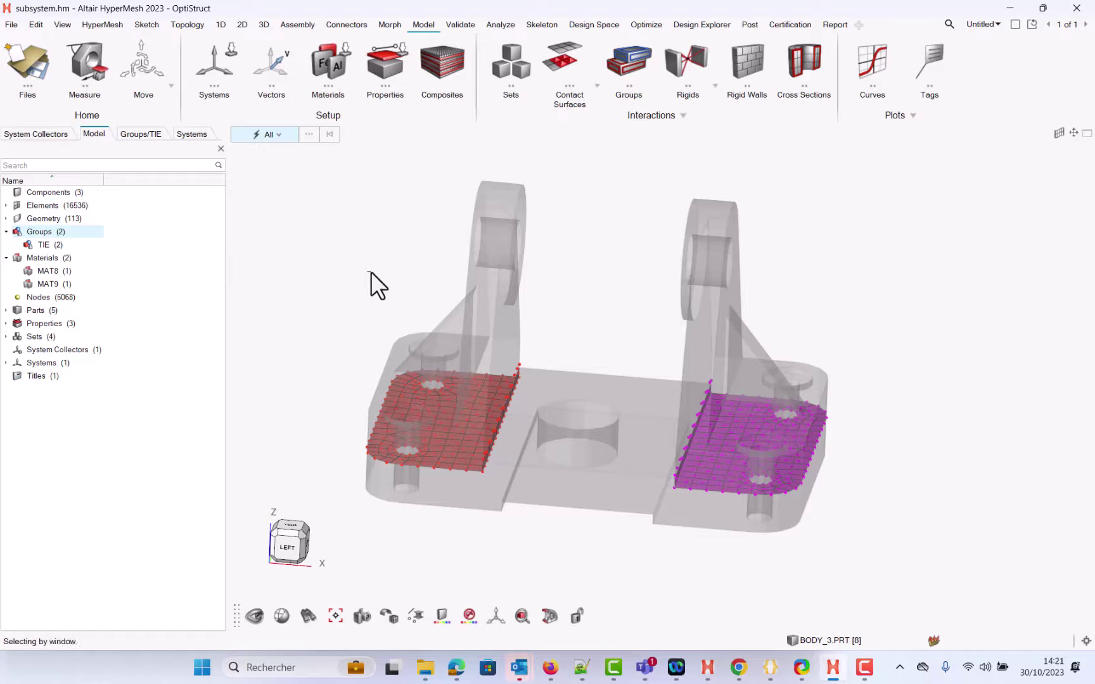
pyautogui.rightClick(56, 233)
pyautogui.click(81, 278)
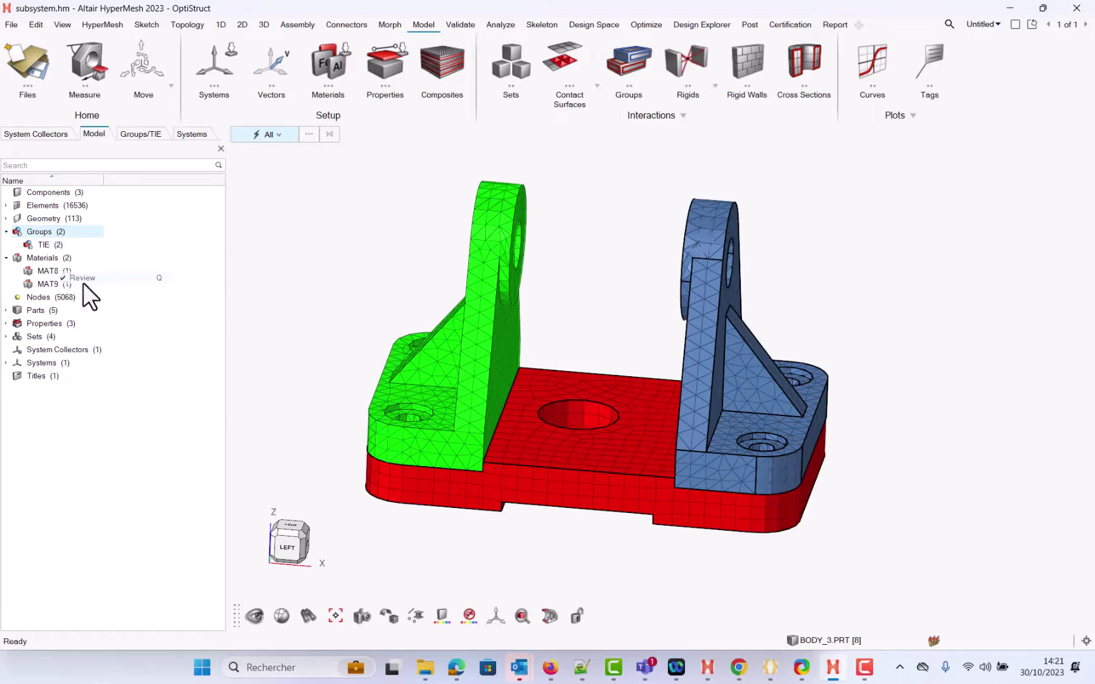
# Open the Material Reference Review from the composites browser.
pyautogui.moveTo(391, 347); pyautogui.dragTo(553, 411, button='middle')
pyautogui.scroll(6, 505, 303)
pyautogui.scroll(-6, 432, 196)
pyautogui.moveTo(554, 411); pyautogui.dragTo(564, 474, button='right')
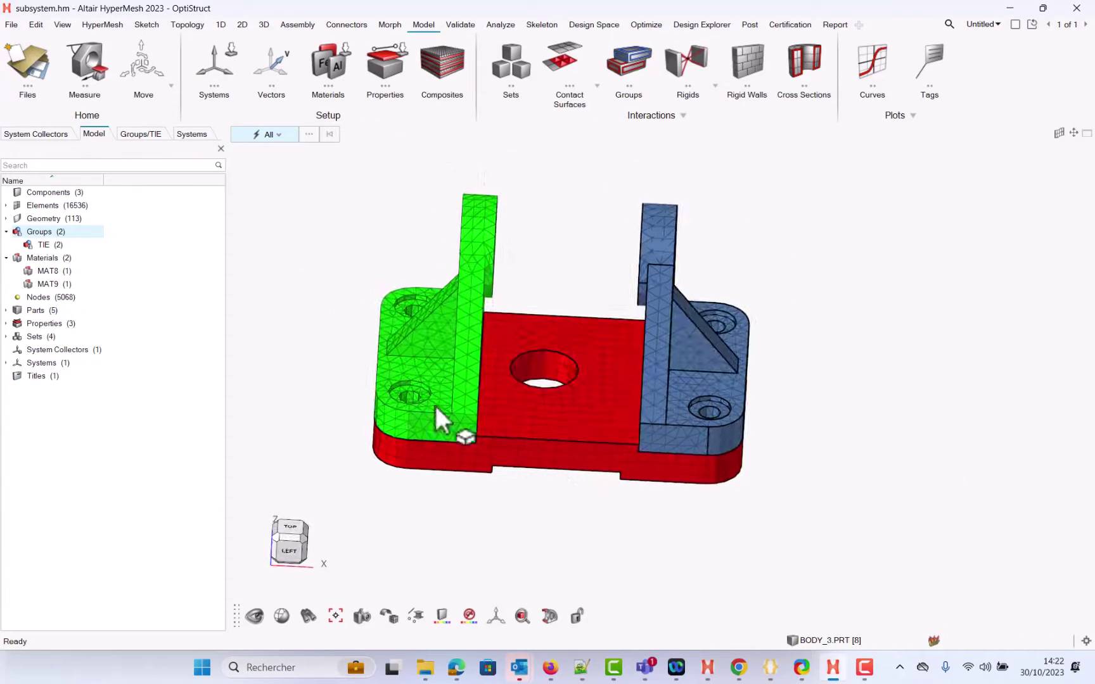
pyautogui.click(454, 58)
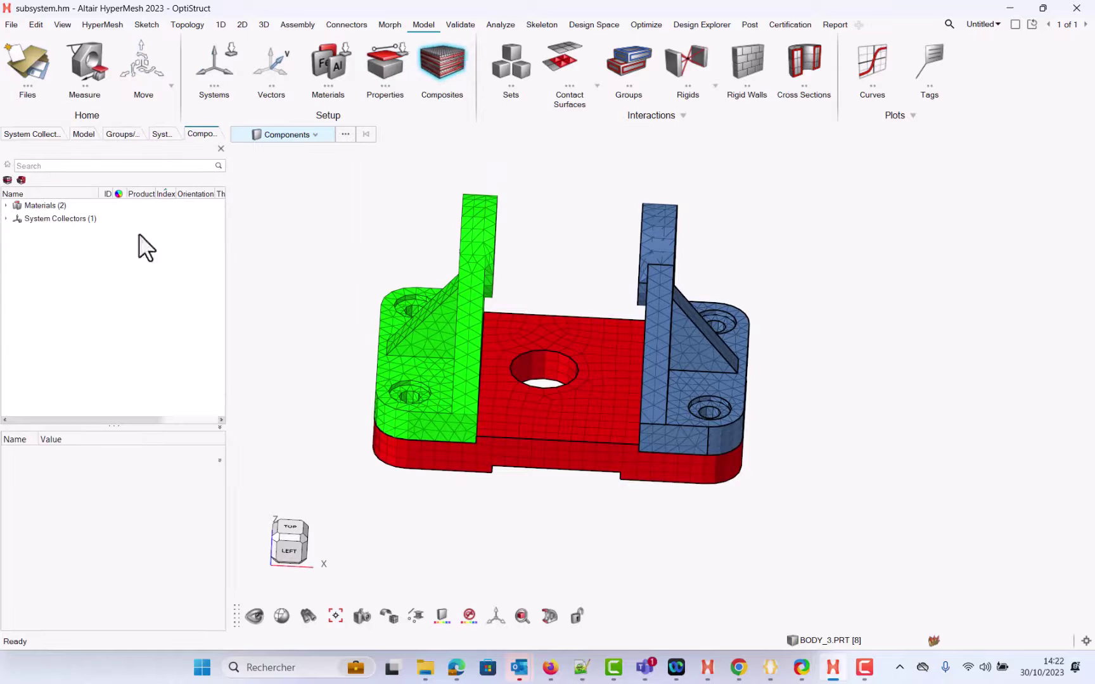
pyautogui.rightClick(53, 264)
pyautogui.moveTo(82, 284)
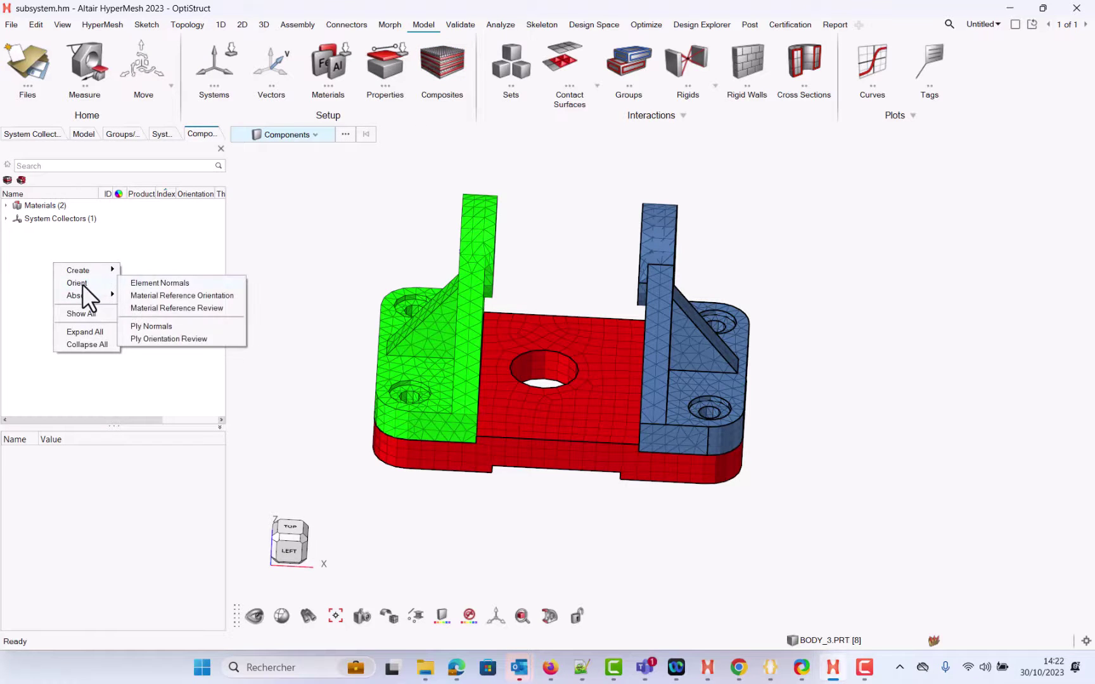
pyautogui.click(185, 306)
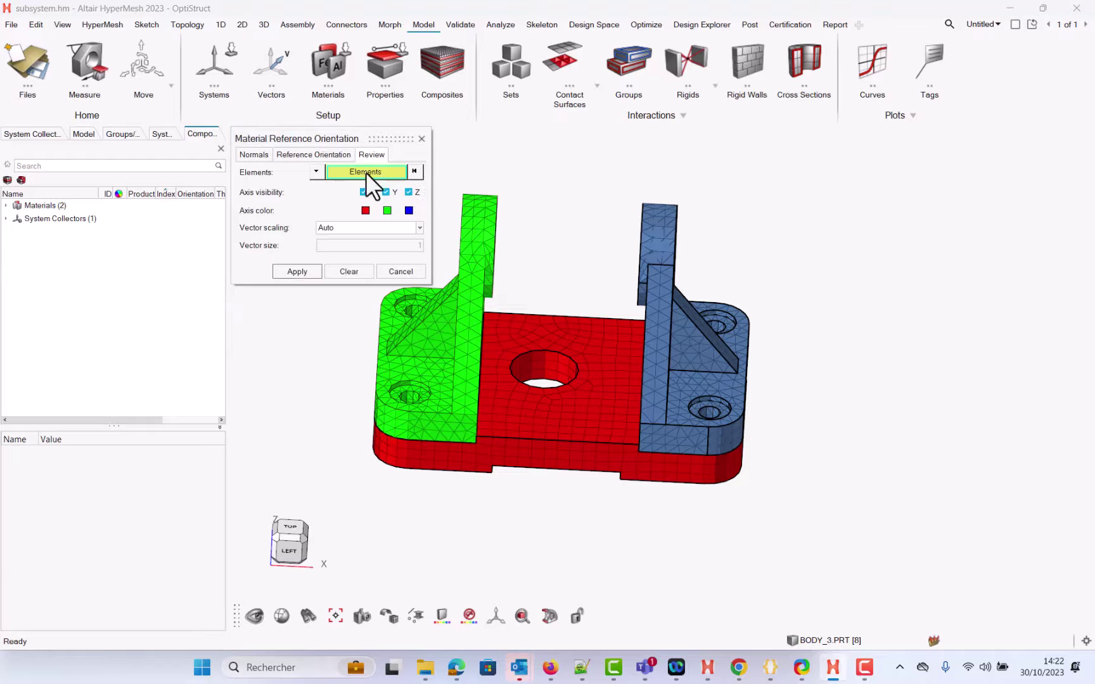
# Display the X, Y and Z material reference axes on all elements of the red base plate, inspect them and close the review.
pyautogui.click(365, 172)
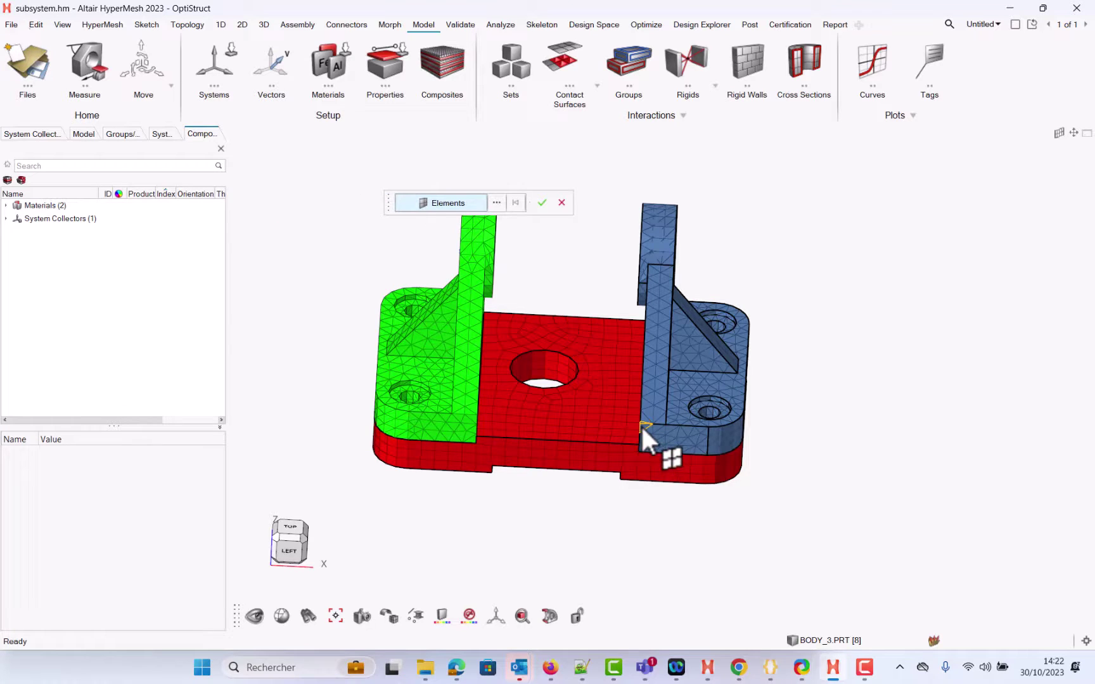
pyautogui.click(596, 393)
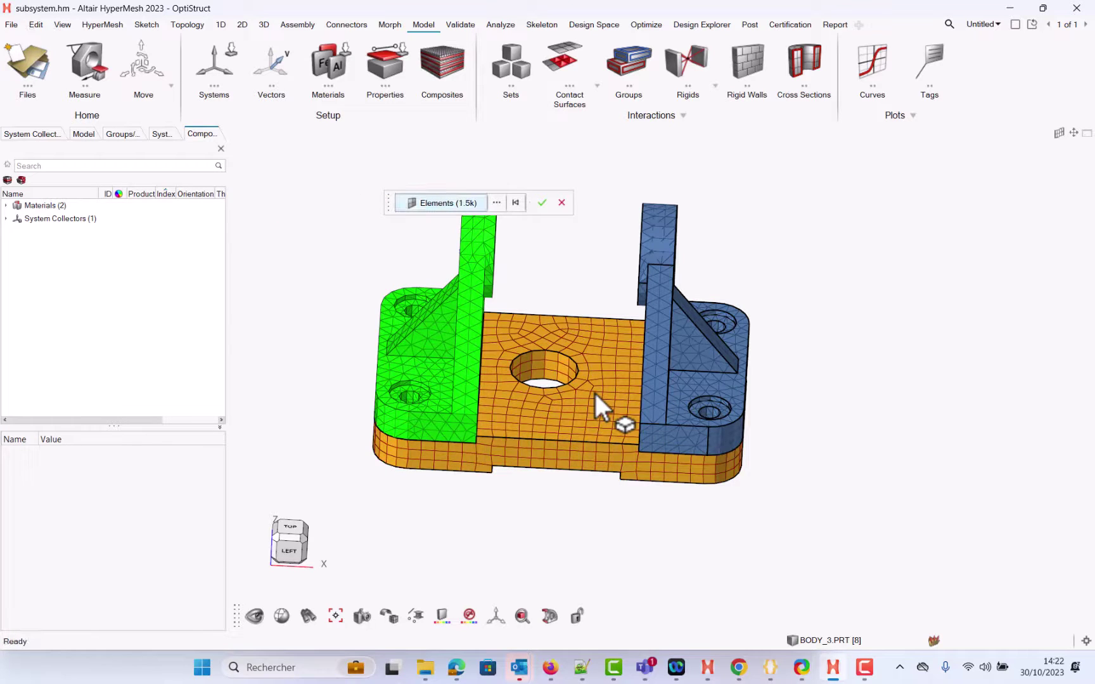
pyautogui.click(543, 202)
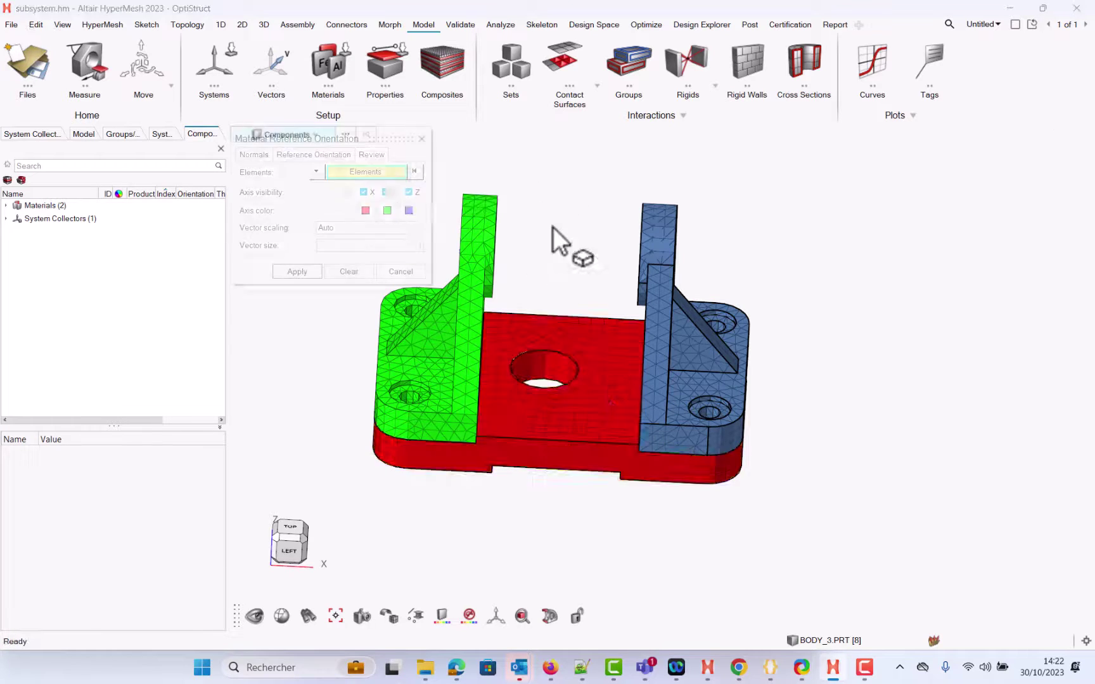
pyautogui.click(284, 269)
pyautogui.moveTo(498, 347); pyautogui.dragTo(507, 379, button='middle')
pyautogui.scroll(3, 562, 348)
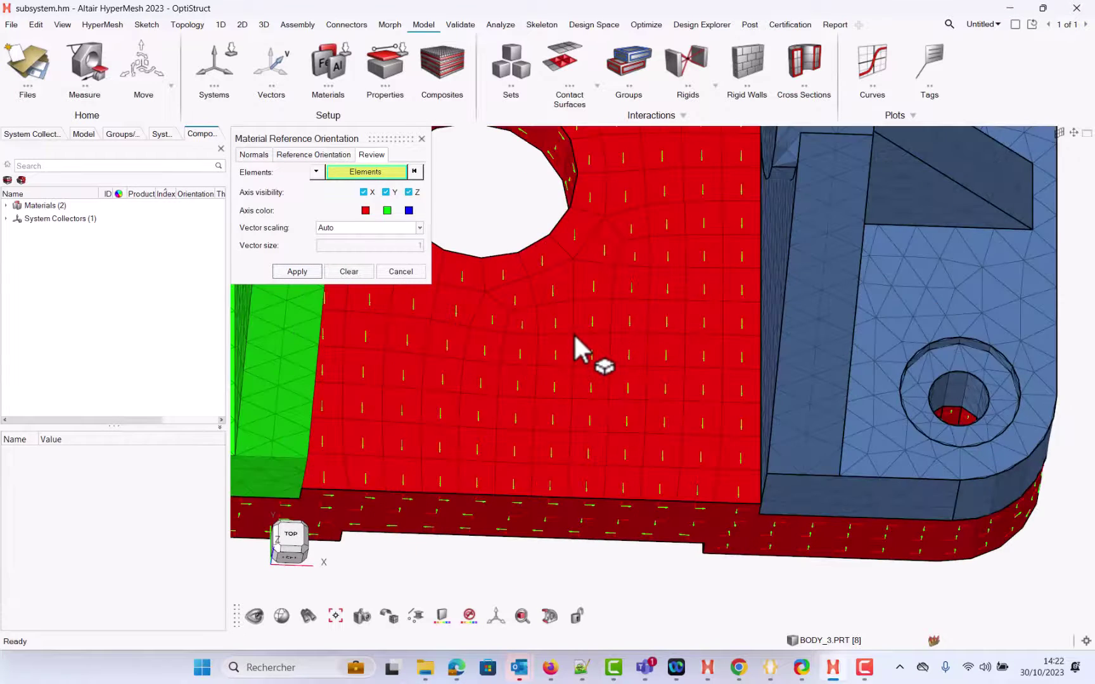
pyautogui.scroll(-5, 574, 333)
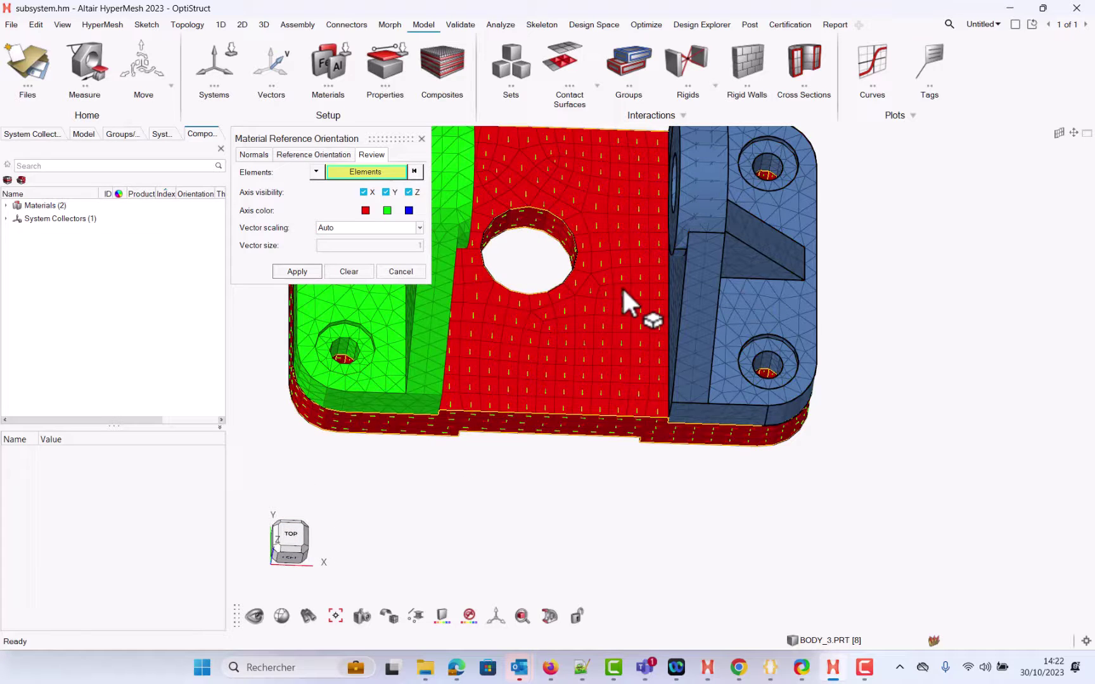
pyautogui.click(400, 272)
pyautogui.scroll(-3, 627, 330)
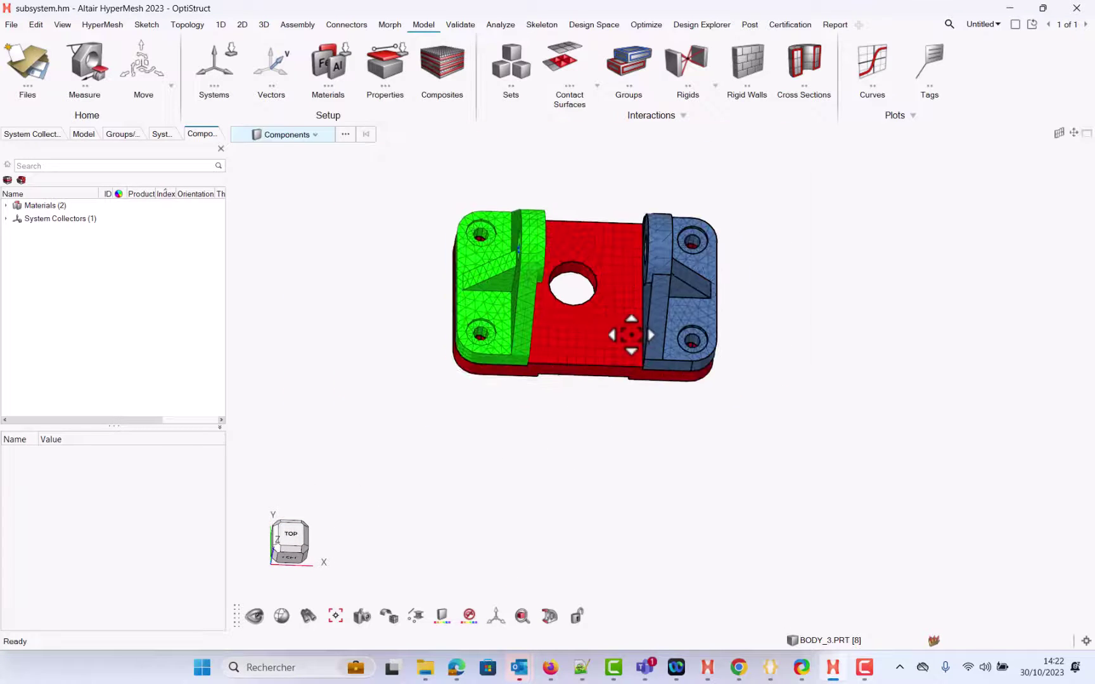
# Copy all three components of the assembly and paste a duplicate of them.
pyautogui.moveTo(631, 335); pyautogui.dragTo(659, 374, button='middle')
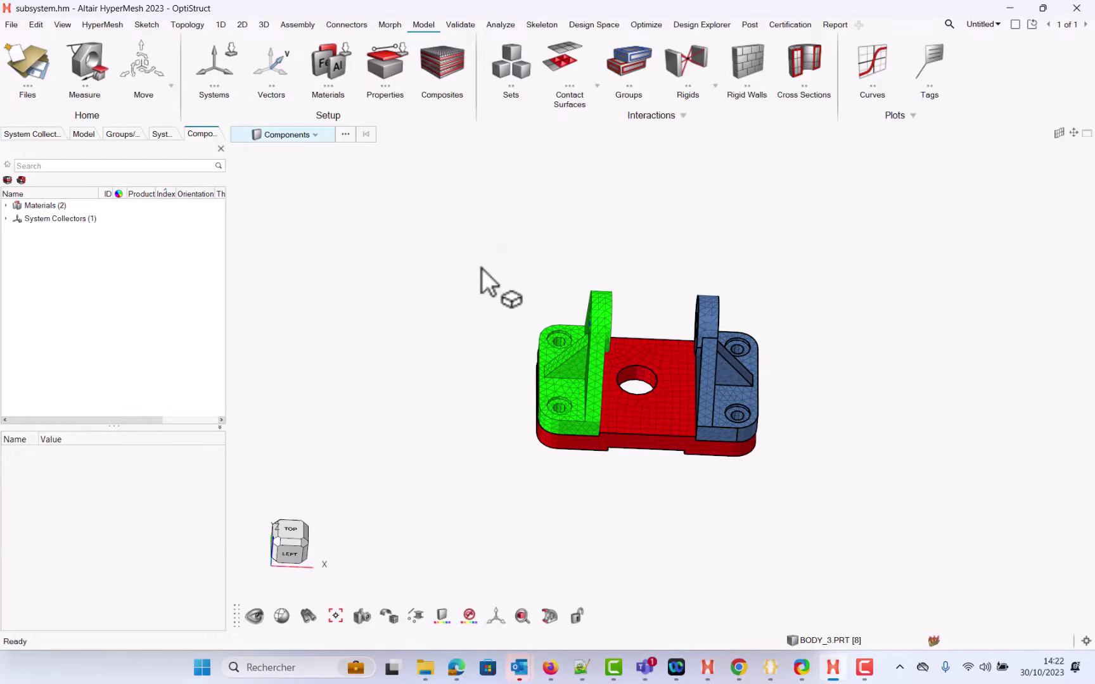
pyautogui.click(169, 57)
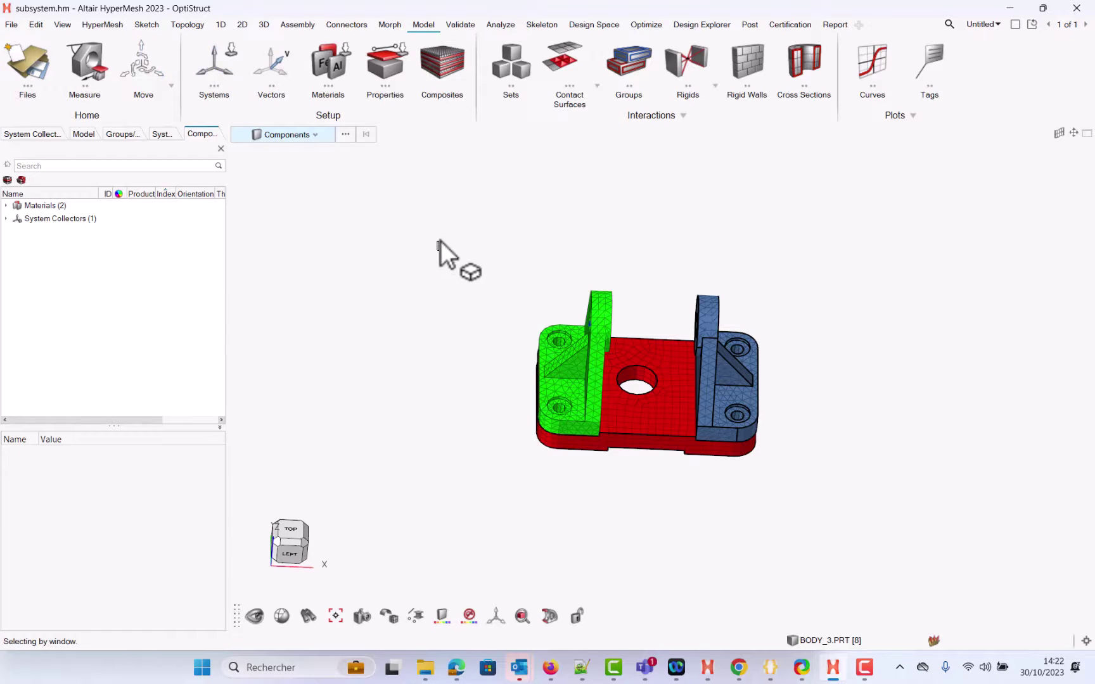
pyautogui.moveTo(439, 251); pyautogui.dragTo(800, 476)
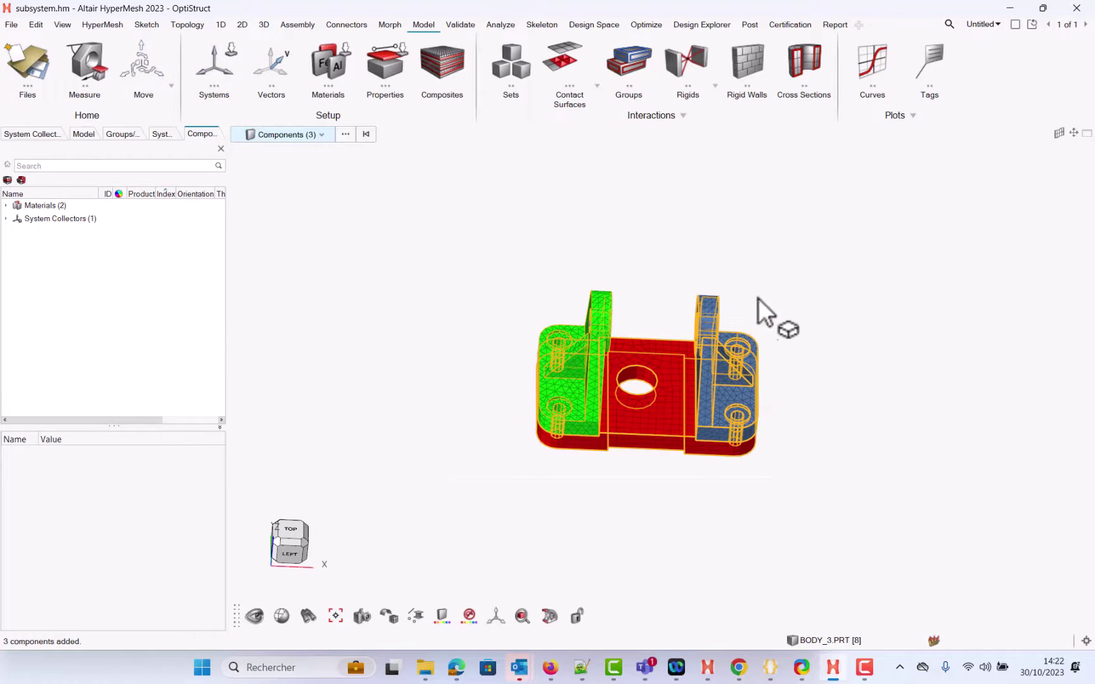
pyautogui.hotkey('ctrl', 'c')
pyautogui.hotkey('ctrl', 'v')
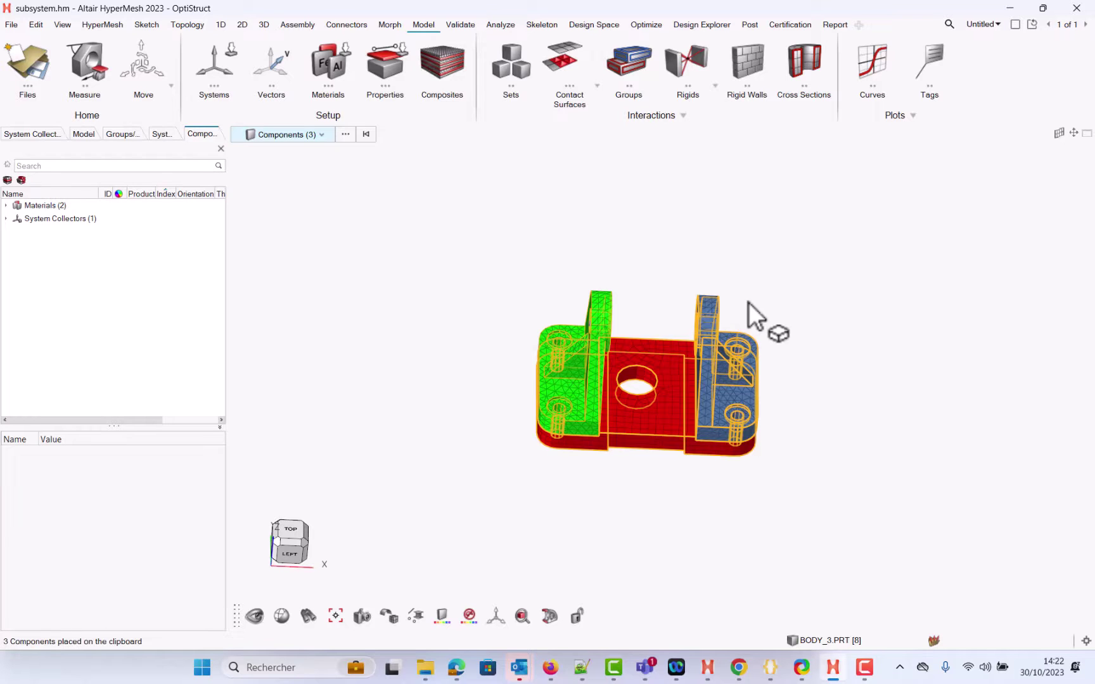
pyautogui.click(600, 241)
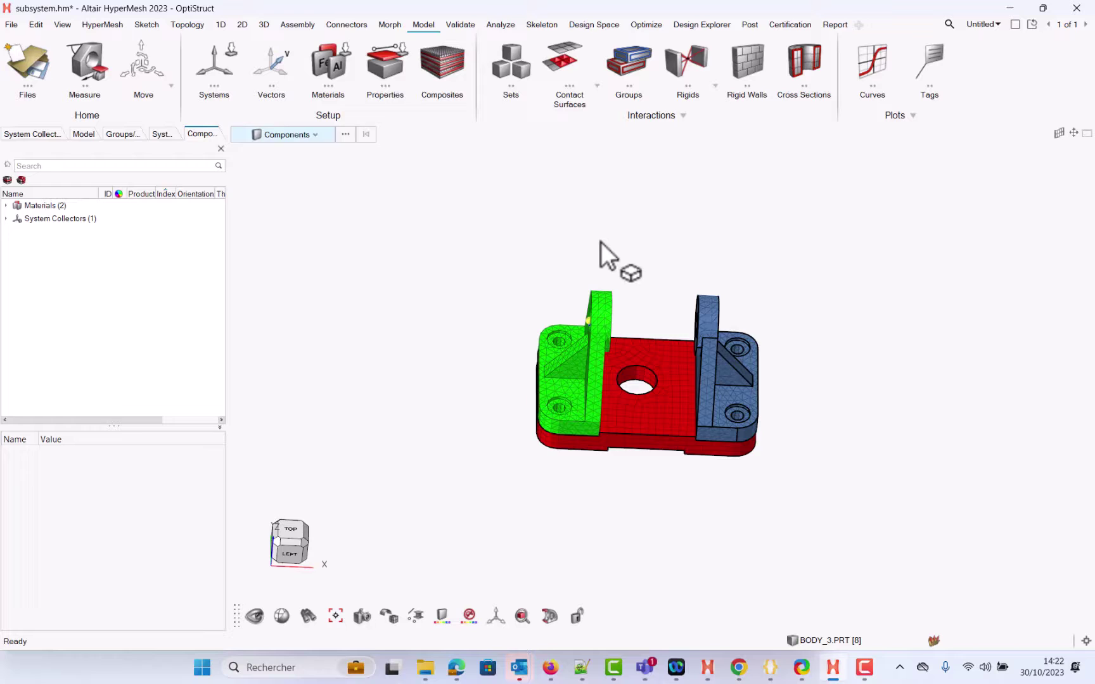
pyautogui.hotkey('ctrl', 'v')
# Move the pasted components along the Y axis, clear of the original assembly.
pyautogui.scroll(3, 645, 306)
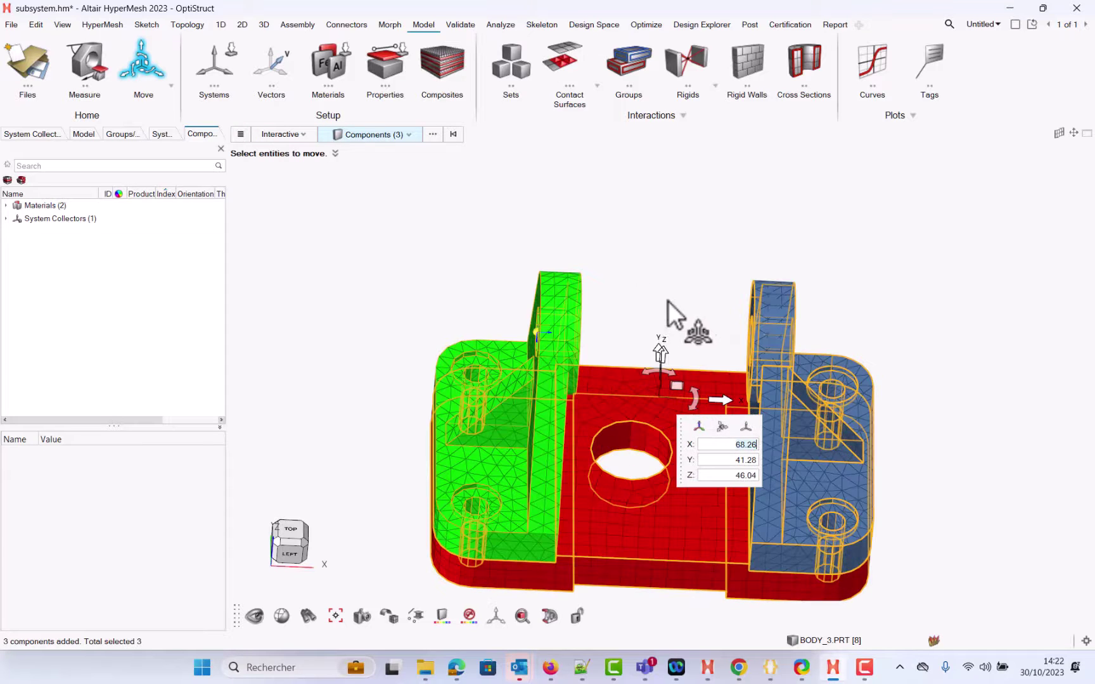
pyautogui.moveTo(668, 301); pyautogui.dragTo(706, 370, button='middle')
pyautogui.moveTo(665, 386); pyautogui.dragTo(678, 98)
pyautogui.moveTo(843, 302); pyautogui.dragTo(885, 429, button='right')
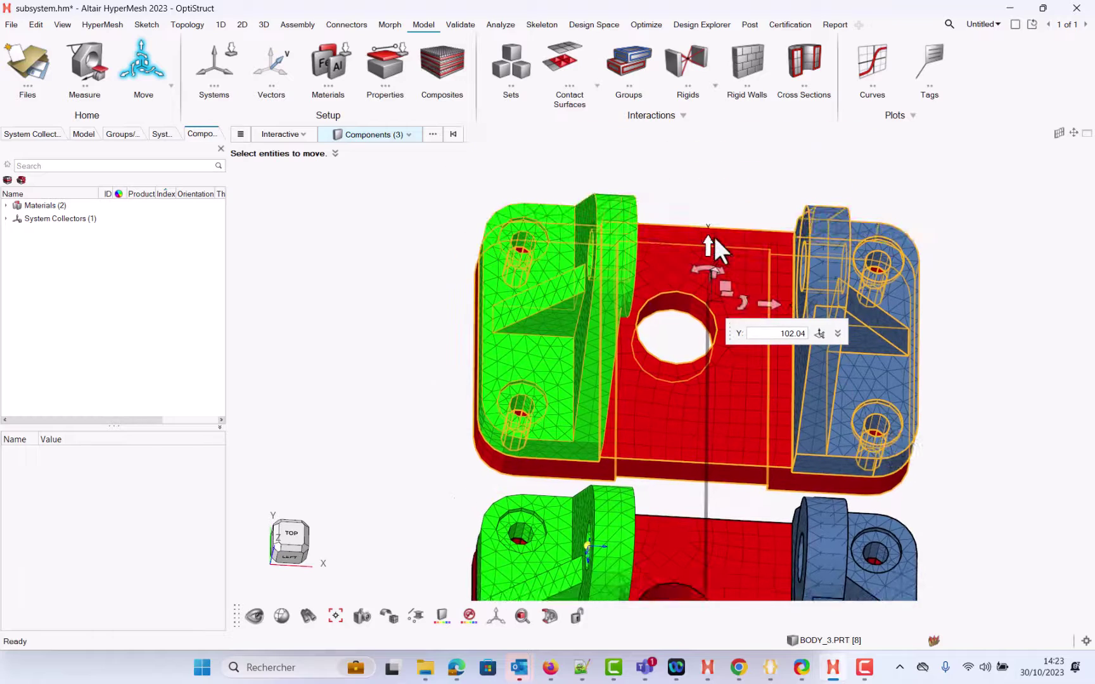
pyautogui.moveTo(709, 240); pyautogui.dragTo(724, 99)
pyautogui.moveTo(797, 340); pyautogui.dragTo(823, 450, button='right')
# Rotate the pasted components 90° about the Z axis and clear the selection.
pyautogui.moveTo(727, 238); pyautogui.dragTo(705, 273)
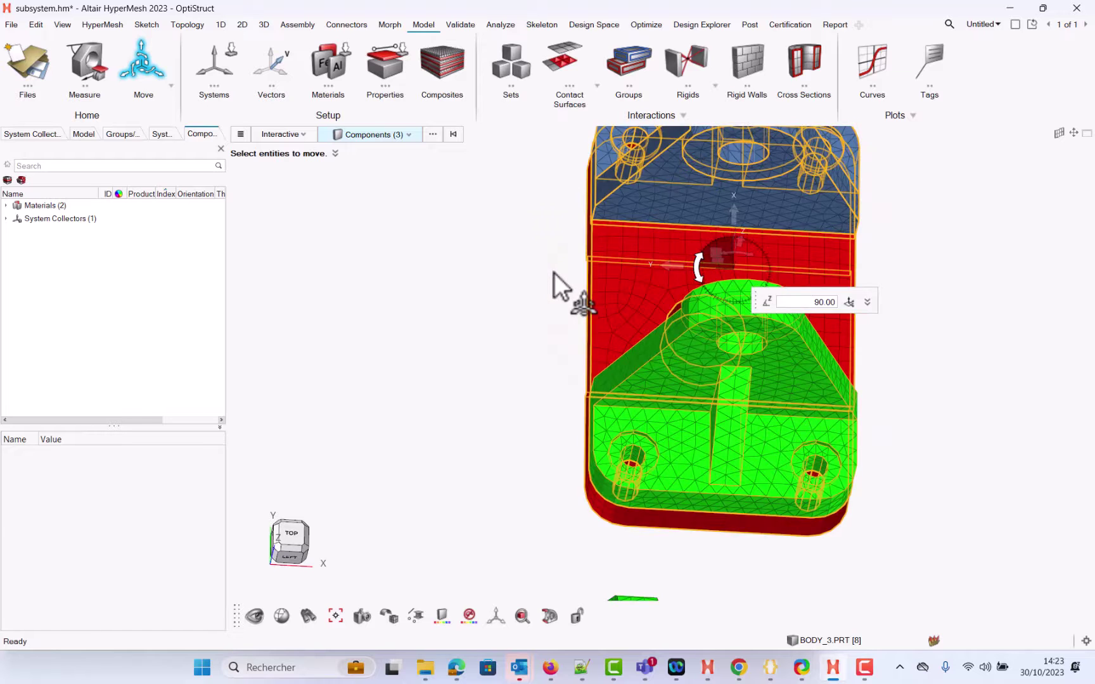
pyautogui.click(553, 273)
pyautogui.moveTo(502, 294); pyautogui.dragTo(431, 294, button='right')
pyautogui.scroll(-4, 429, 292)
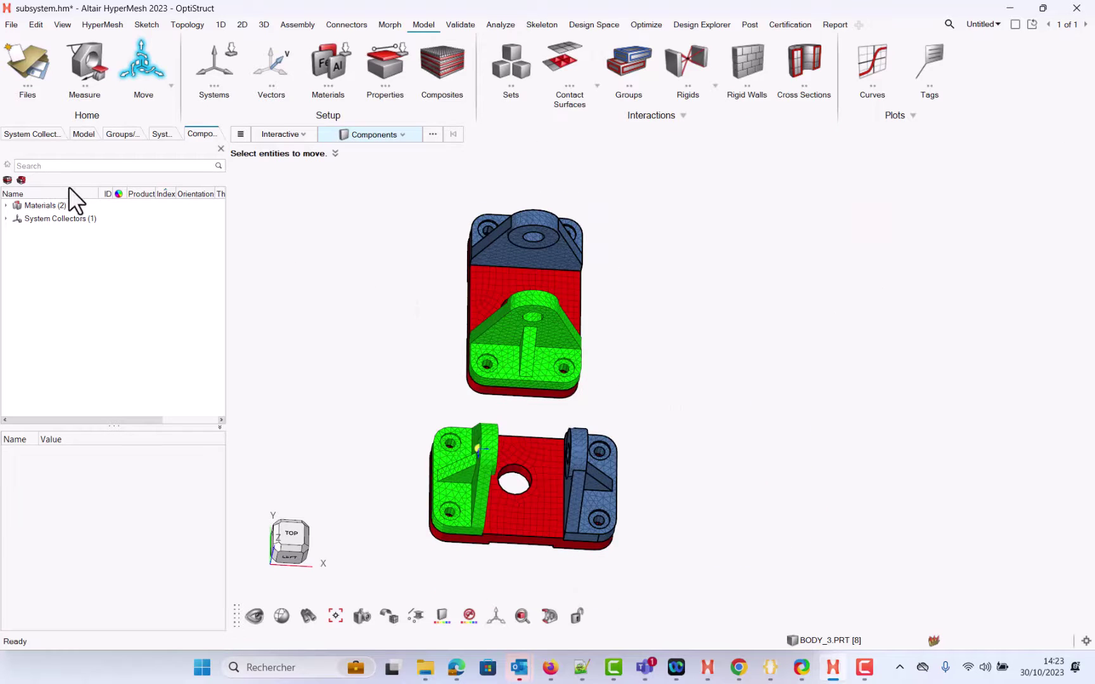
# Review the TIE groups in the model browser on the original and duplicated assemblies, and end the review.
pyautogui.click(83, 134)
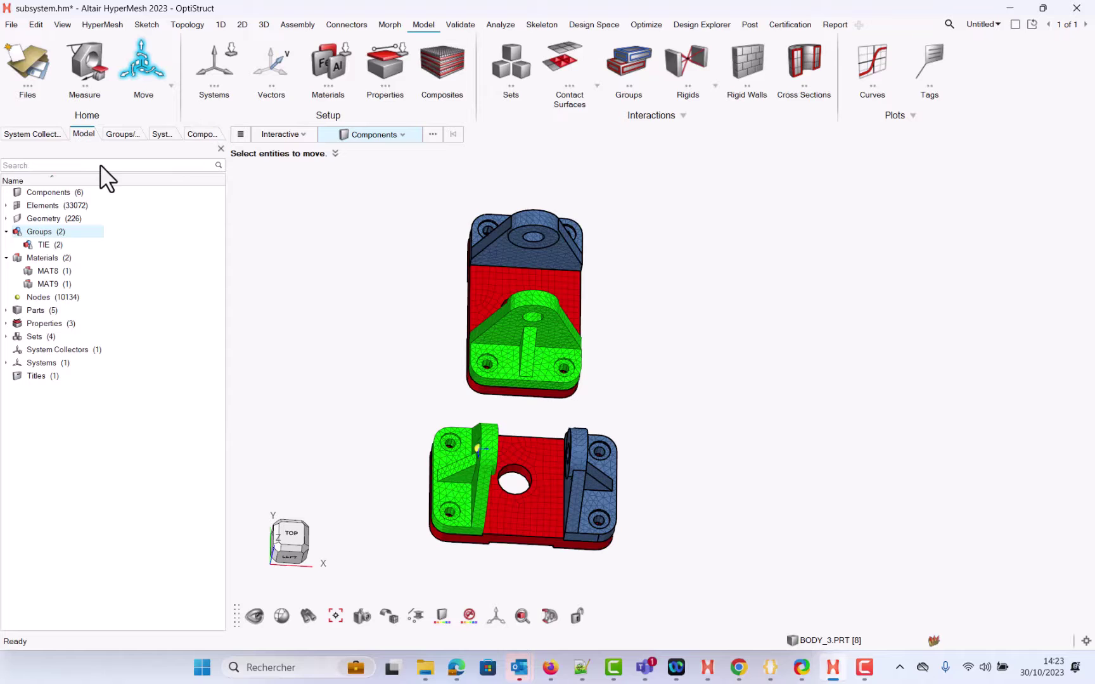
pyautogui.rightClick(49, 244)
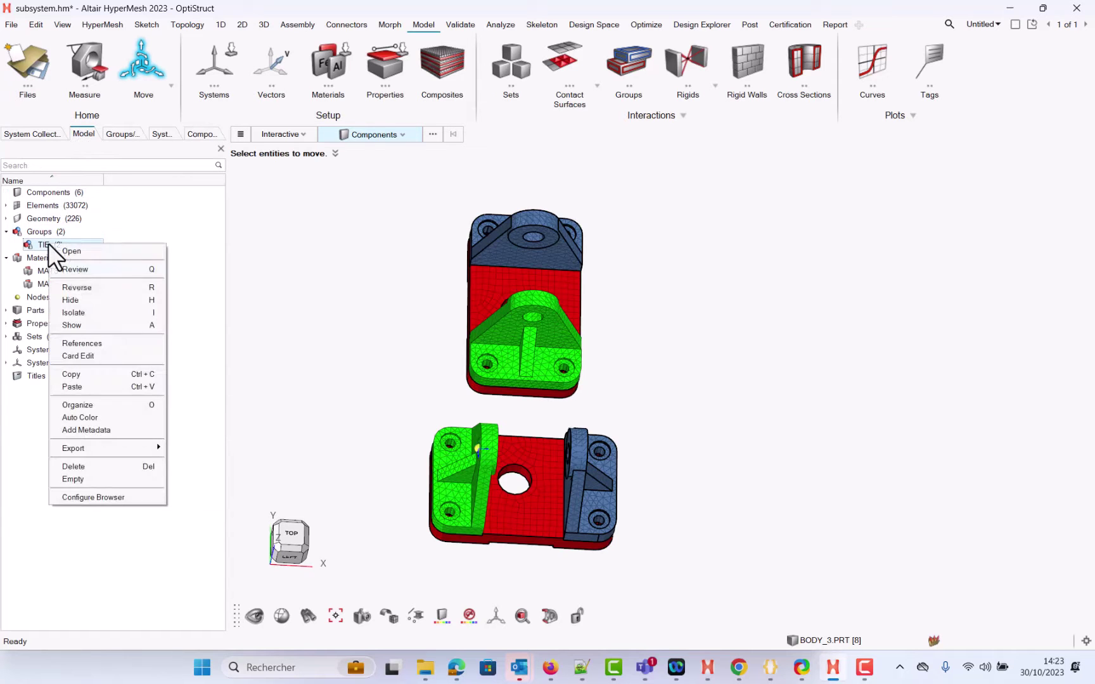
pyautogui.click(79, 271)
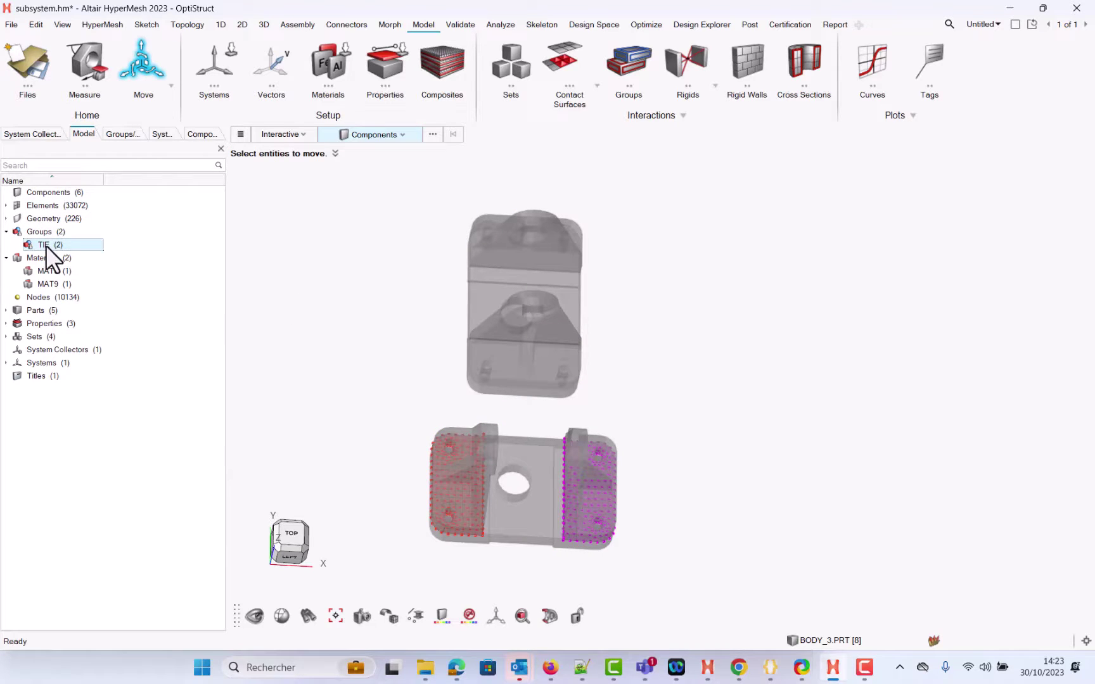
pyautogui.rightClick(46, 245)
pyautogui.click(71, 270)
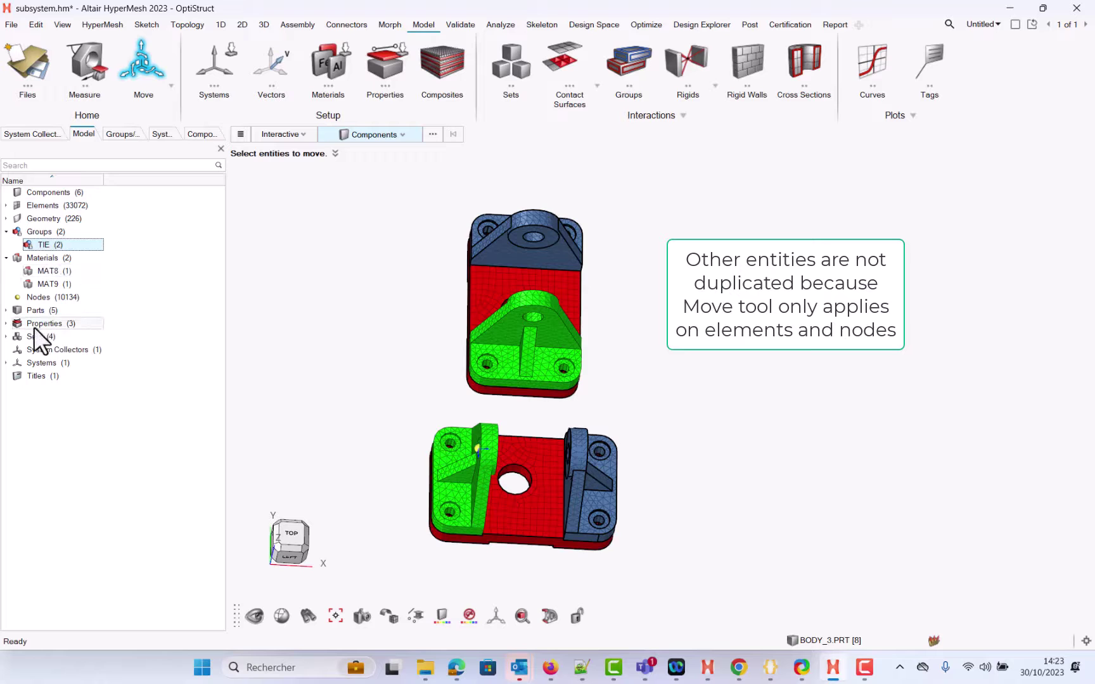
pyautogui.scroll(3, 502, 389)
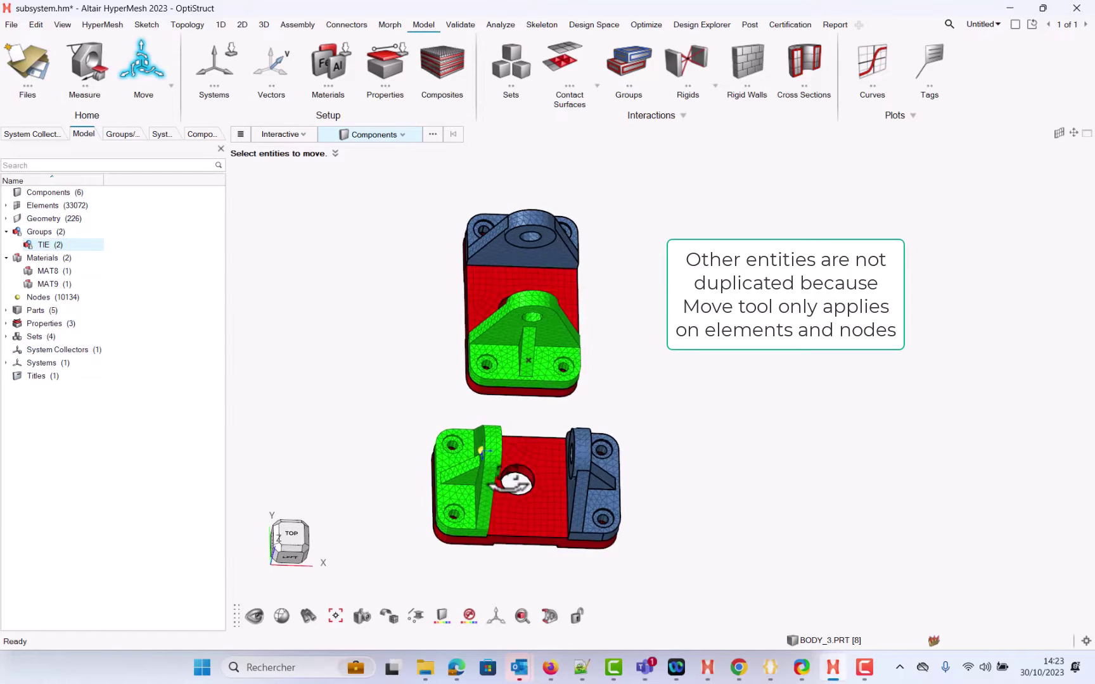
pyautogui.scroll(-4, 502, 389)
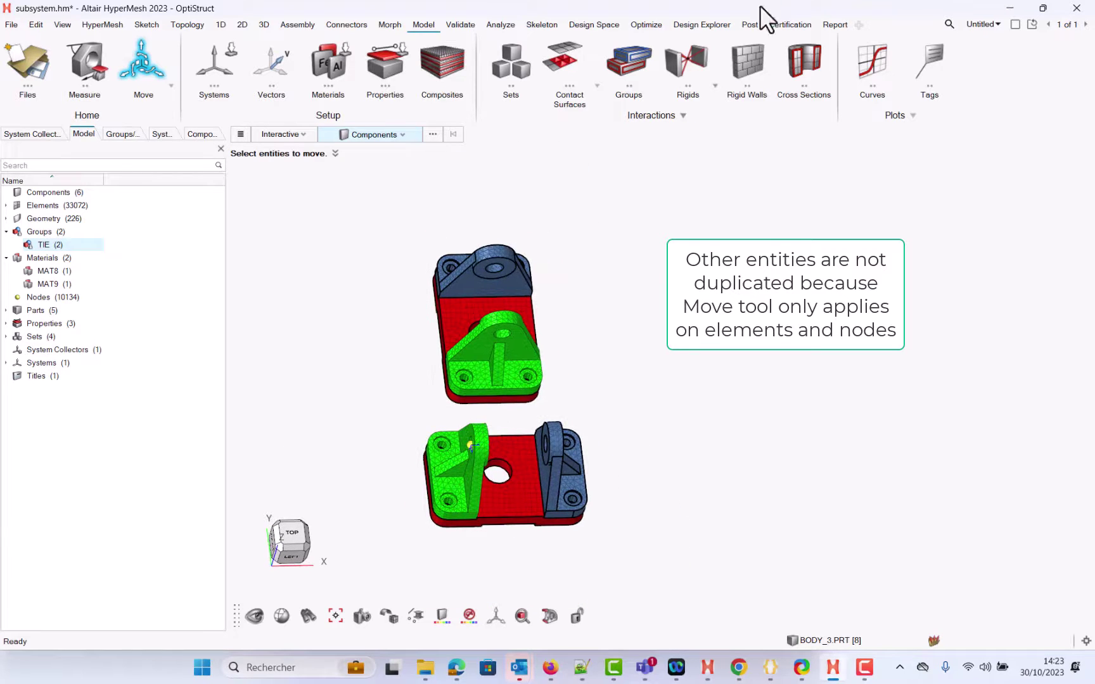
# Leave the Move tool and open the Material Reference Orientation review for the composite elements.
pyautogui.rightClick(383, 269)
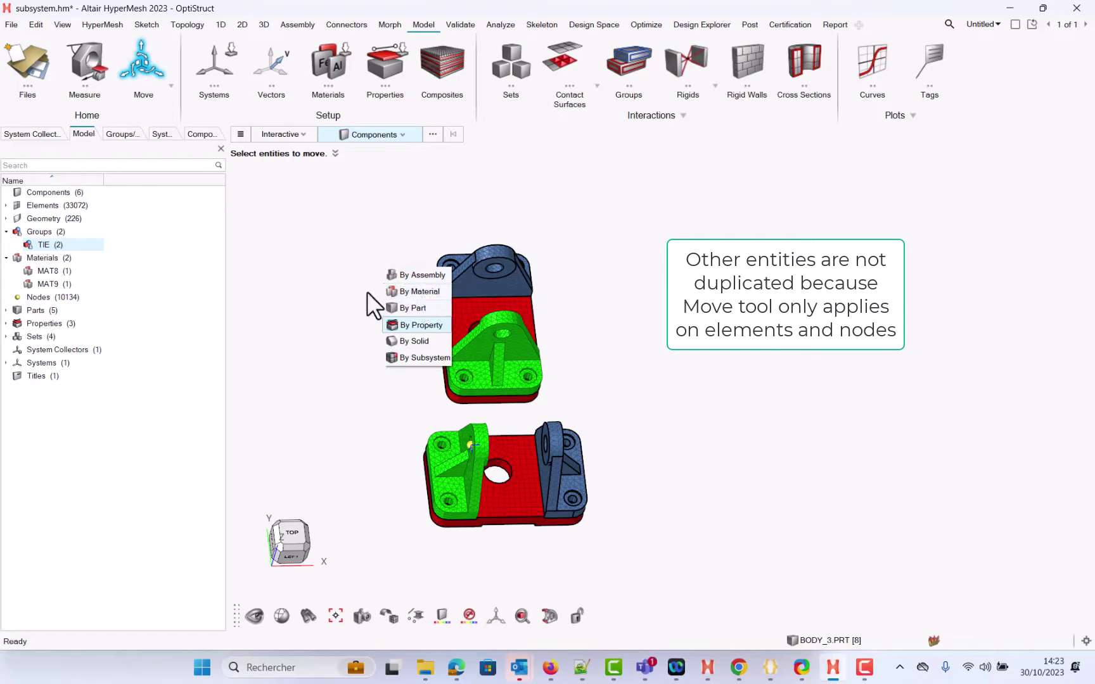
pyautogui.click(326, 175)
pyautogui.press('Escape')
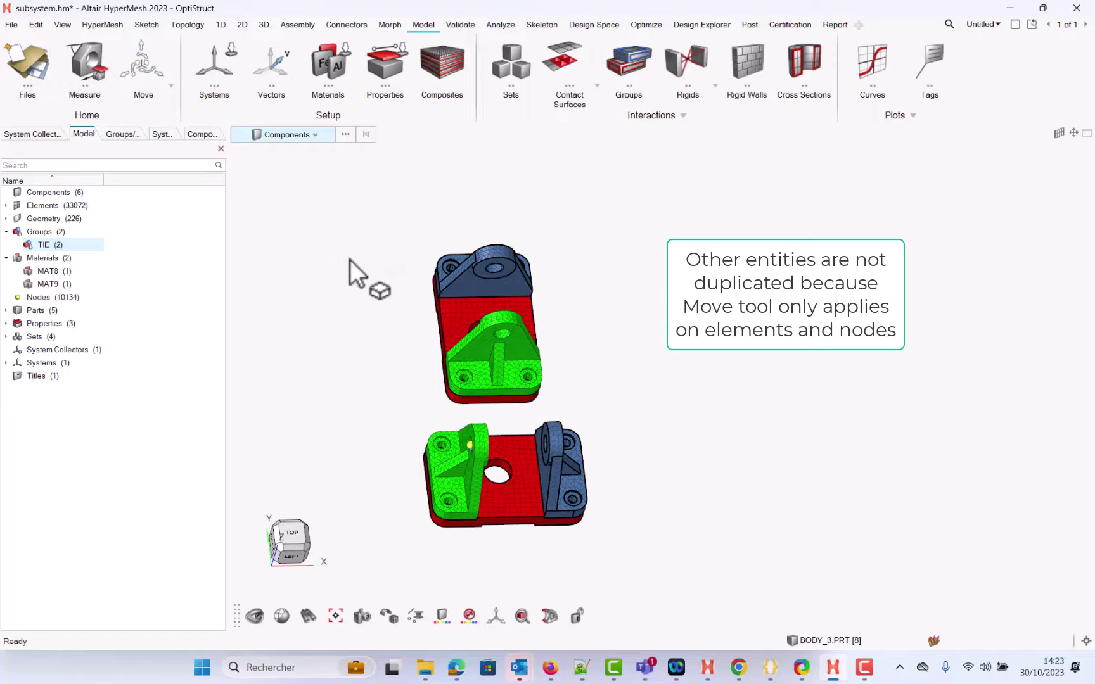
pyautogui.rightClick(350, 260)
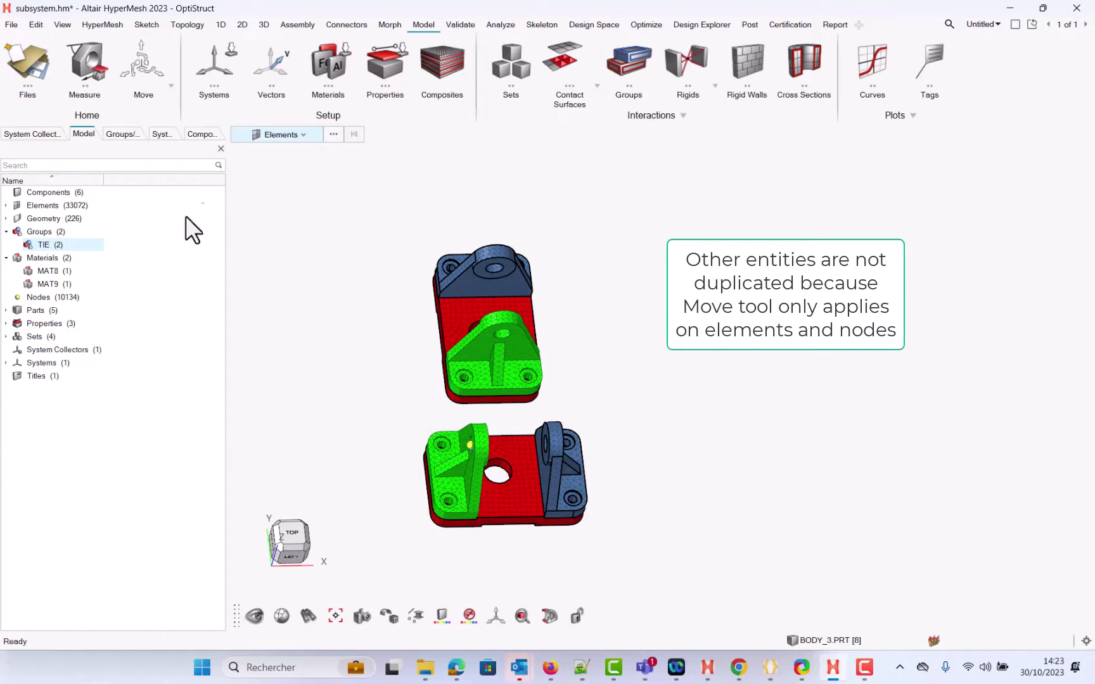
pyautogui.click(194, 134)
pyautogui.rightClick(163, 270)
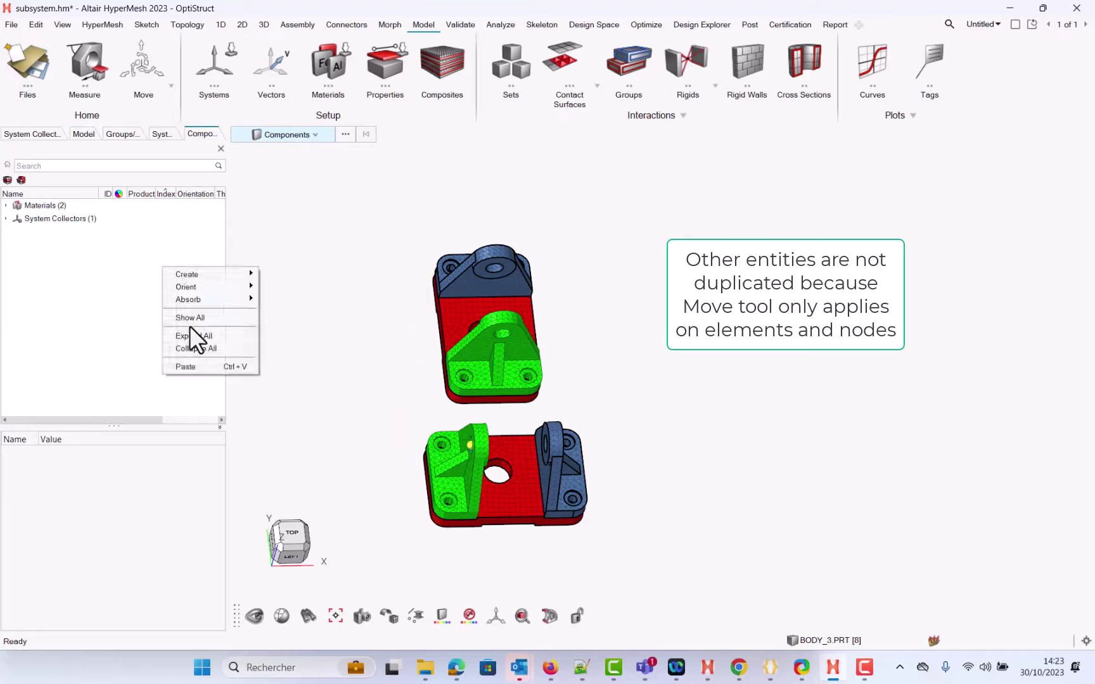
pyautogui.click(124, 289)
pyautogui.rightClick(126, 293)
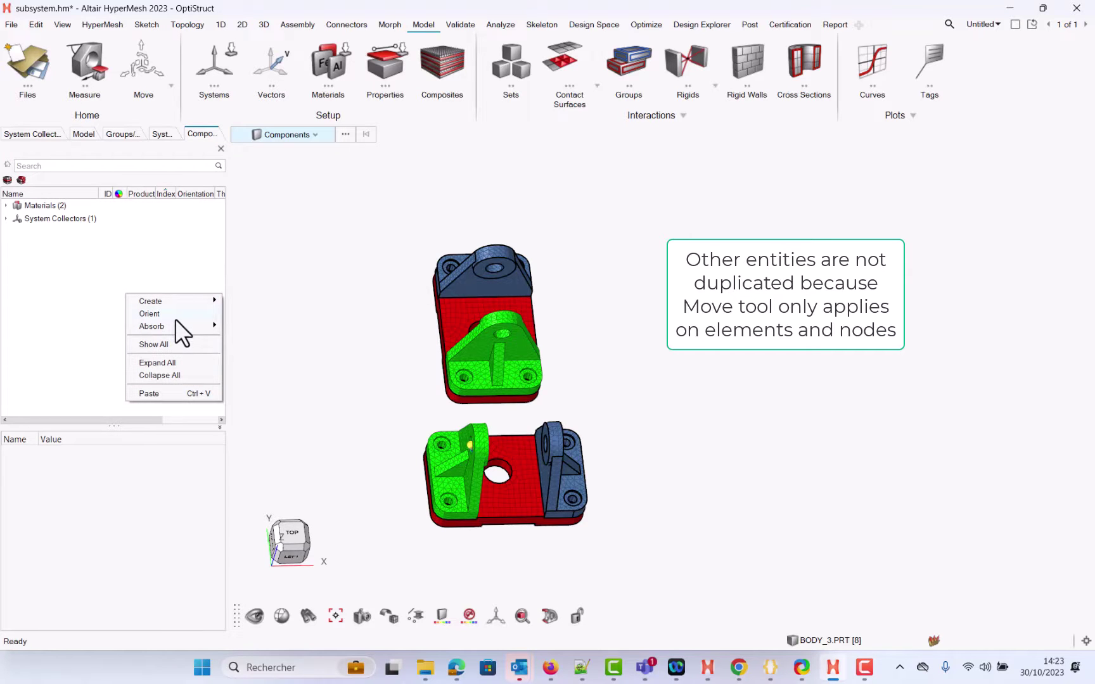
pyautogui.moveTo(173, 314)
pyautogui.click(278, 340)
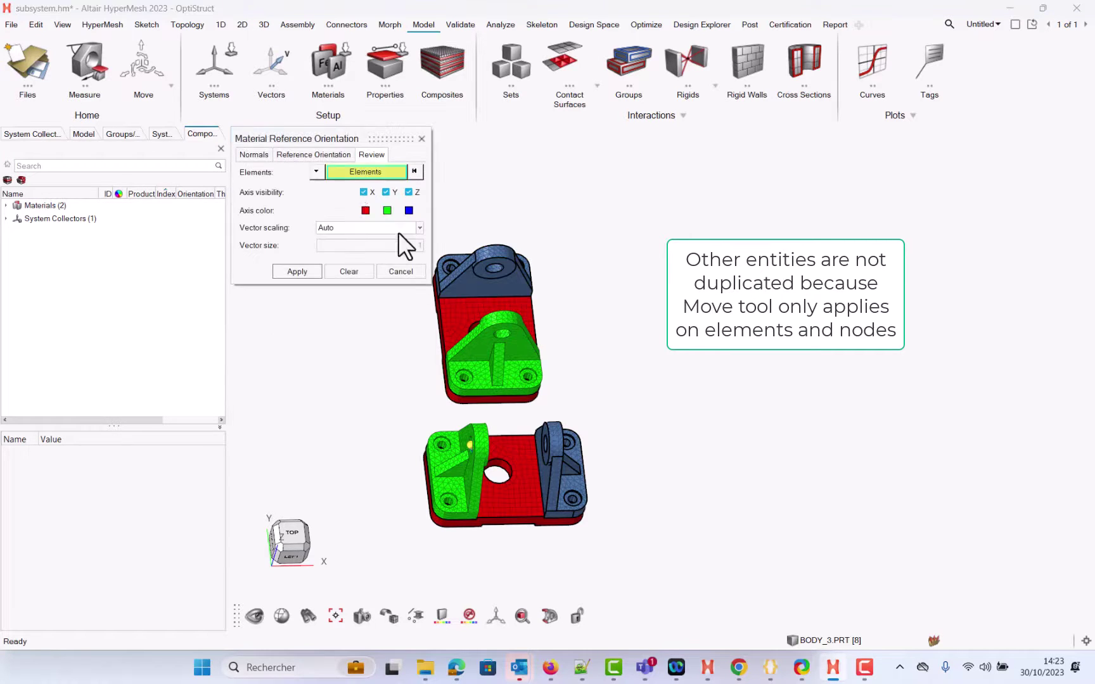
# Review the material orientation vectors on the top-face elements of both red base plates, and close the review.
pyautogui.click(365, 171)
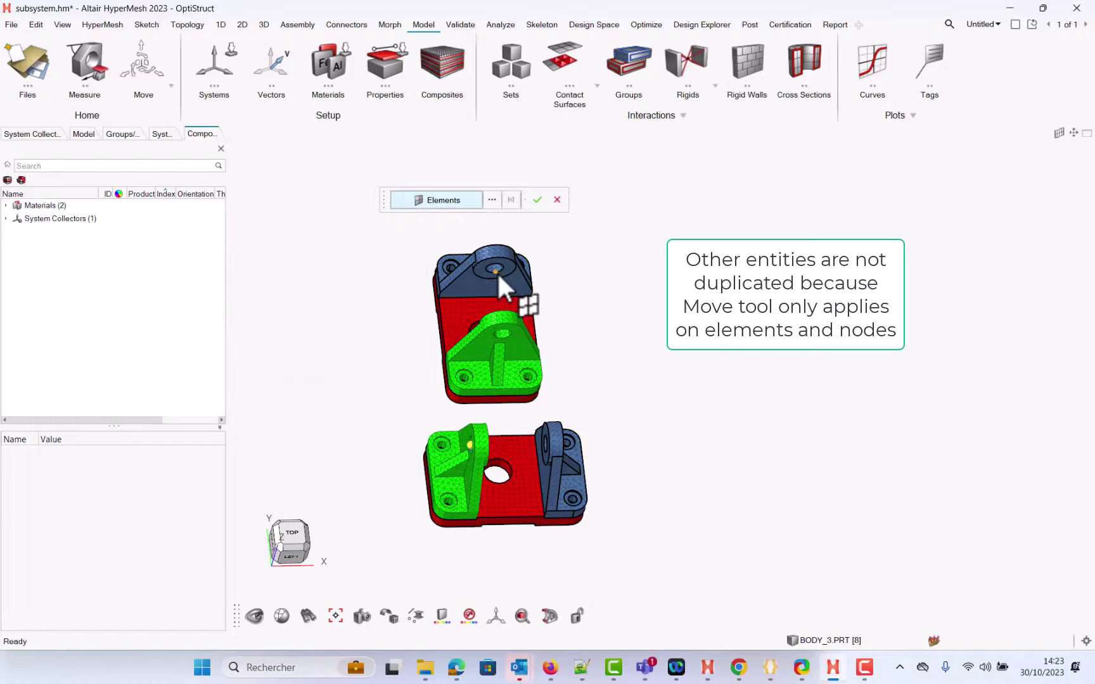
pyautogui.click(451, 307)
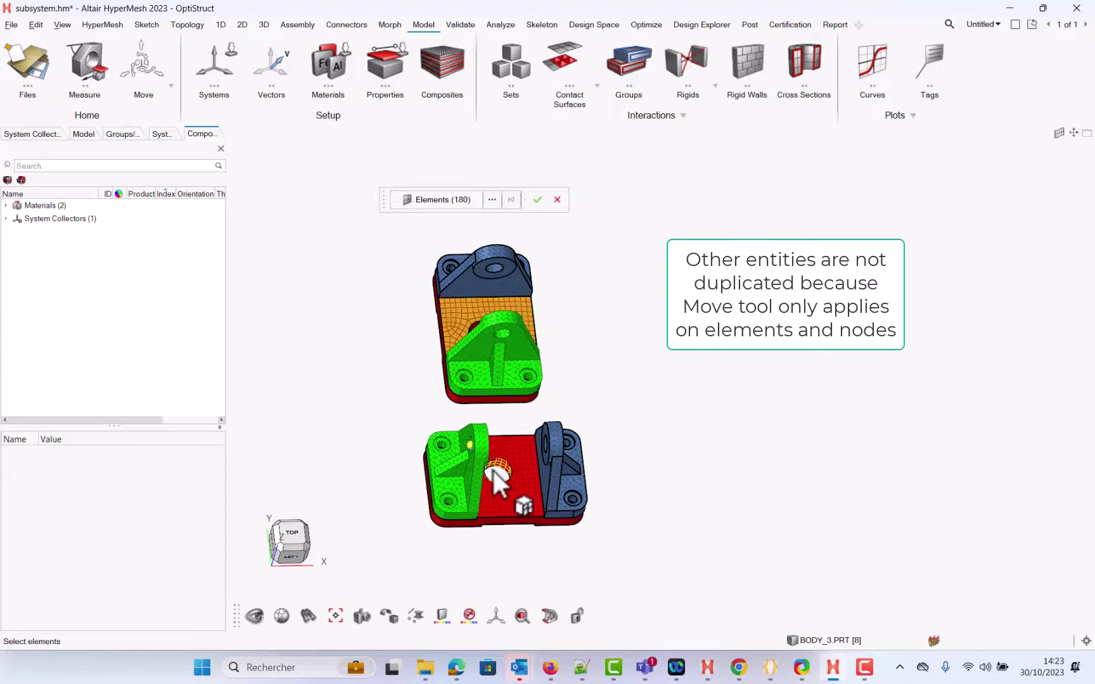
pyautogui.click(538, 199)
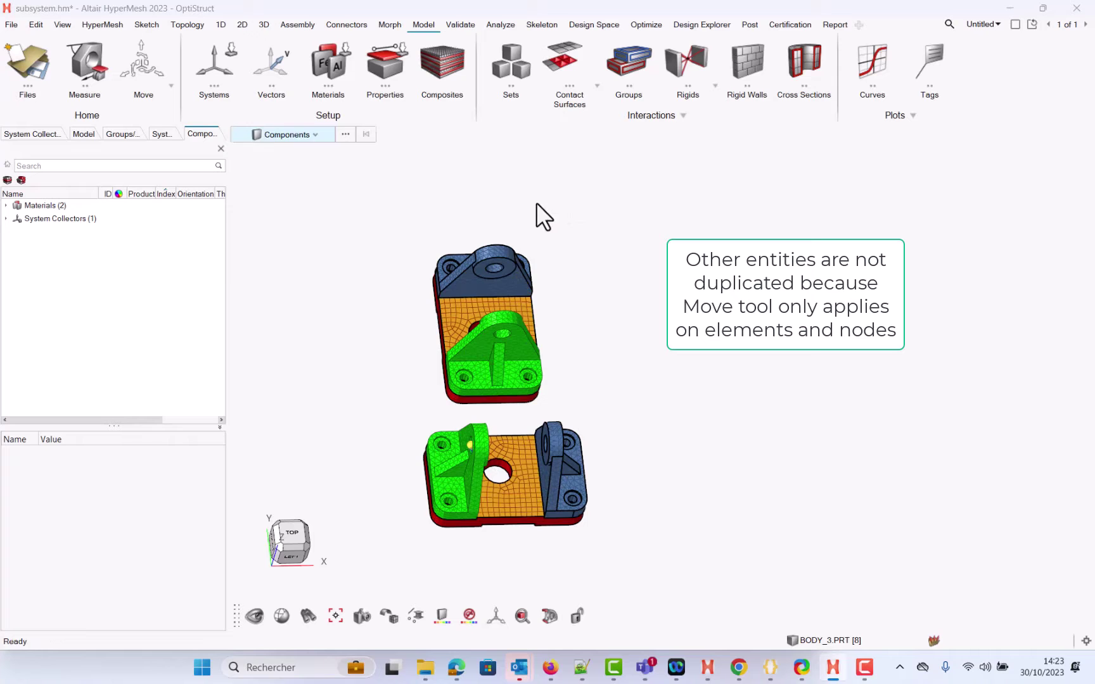
pyautogui.click(300, 278)
pyautogui.moveTo(650, 334); pyautogui.dragTo(665, 402, button='middle')
pyautogui.scroll(5, 496, 314)
pyautogui.scroll(-5, 519, 336)
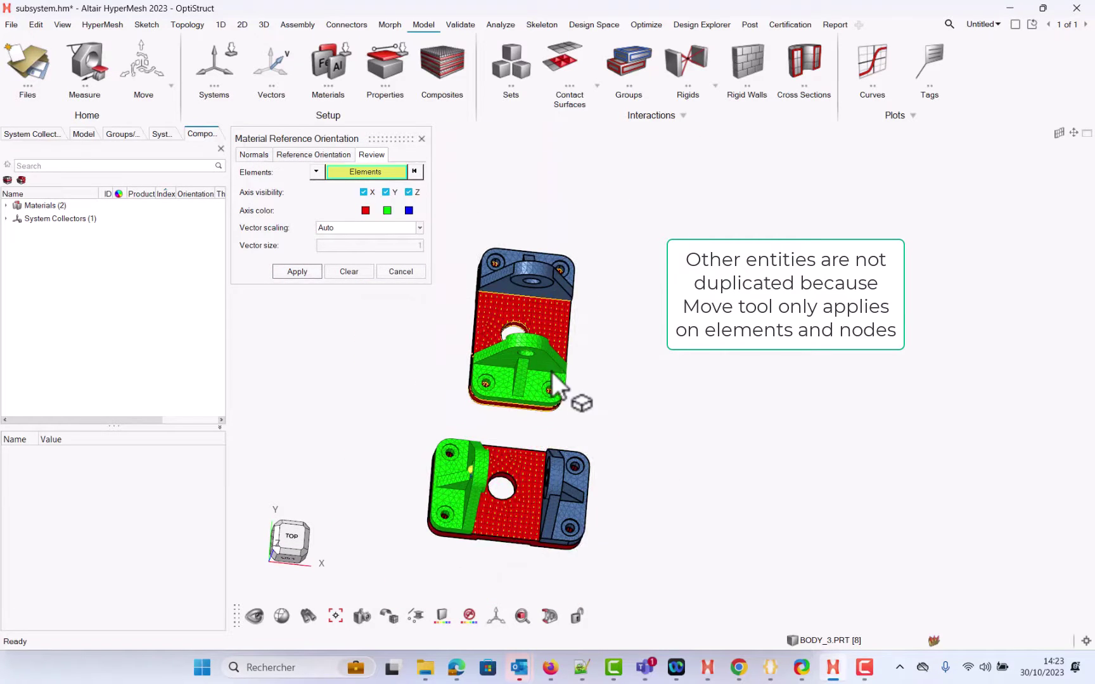
pyautogui.moveTo(554, 374); pyautogui.dragTo(625, 352, button='right')
pyautogui.click(412, 271)
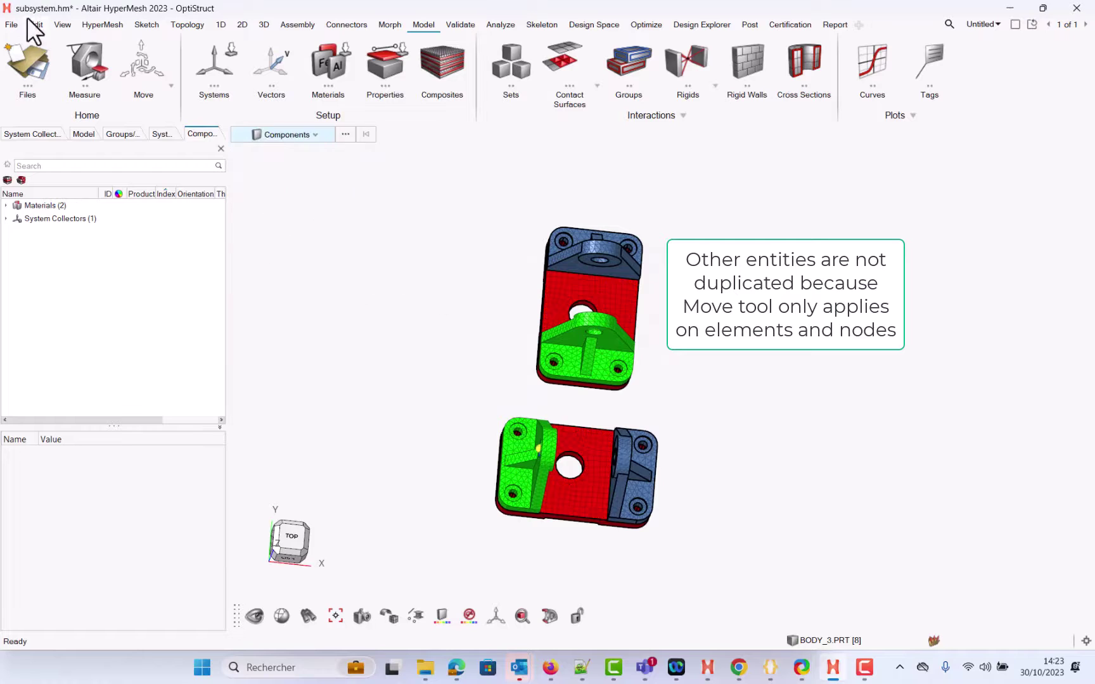
# Reopen subsystem.hm from the recent files, discarding the unsaved changes.
pyautogui.click(36, 25)
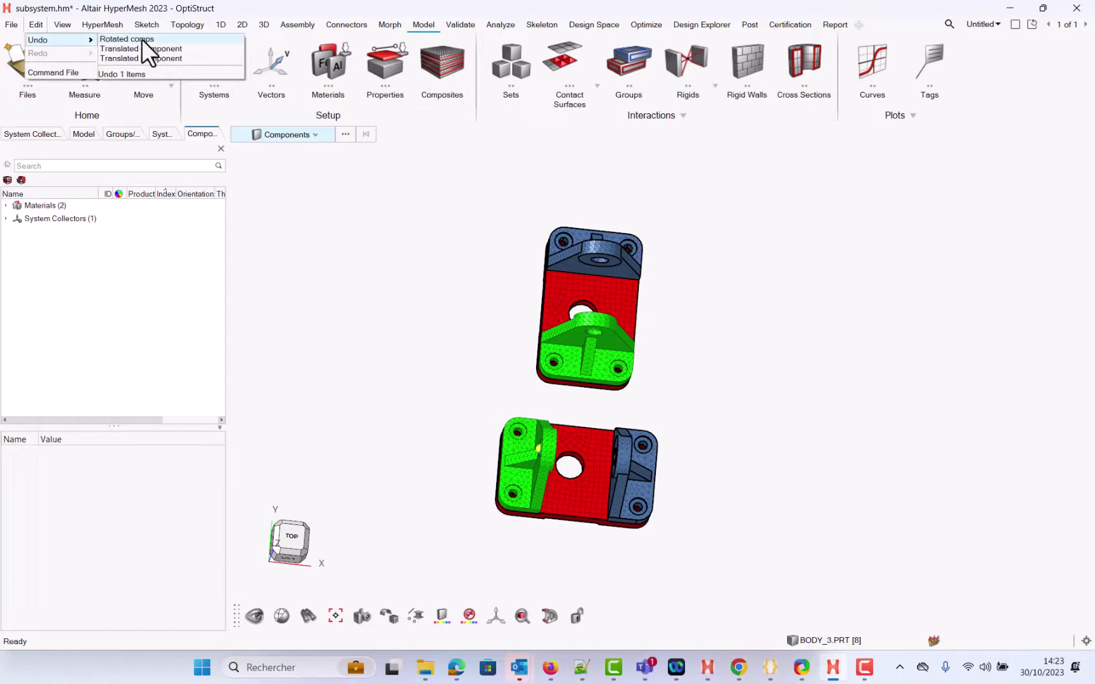
pyautogui.click(371, 288)
pyautogui.click(14, 26)
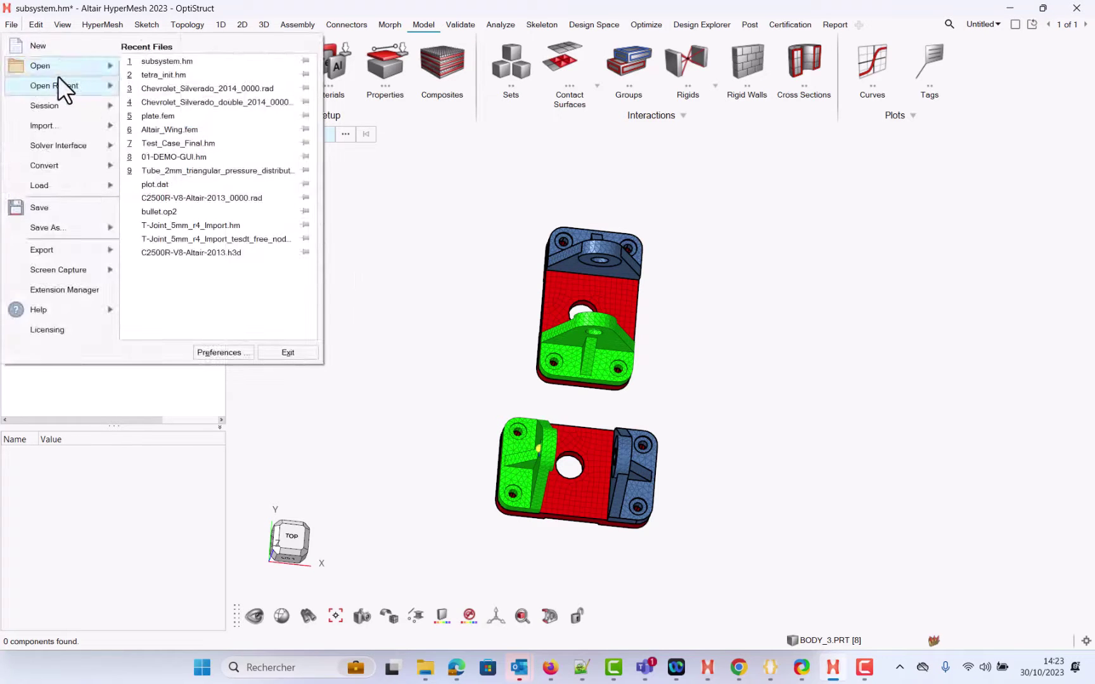
pyautogui.press('Escape')
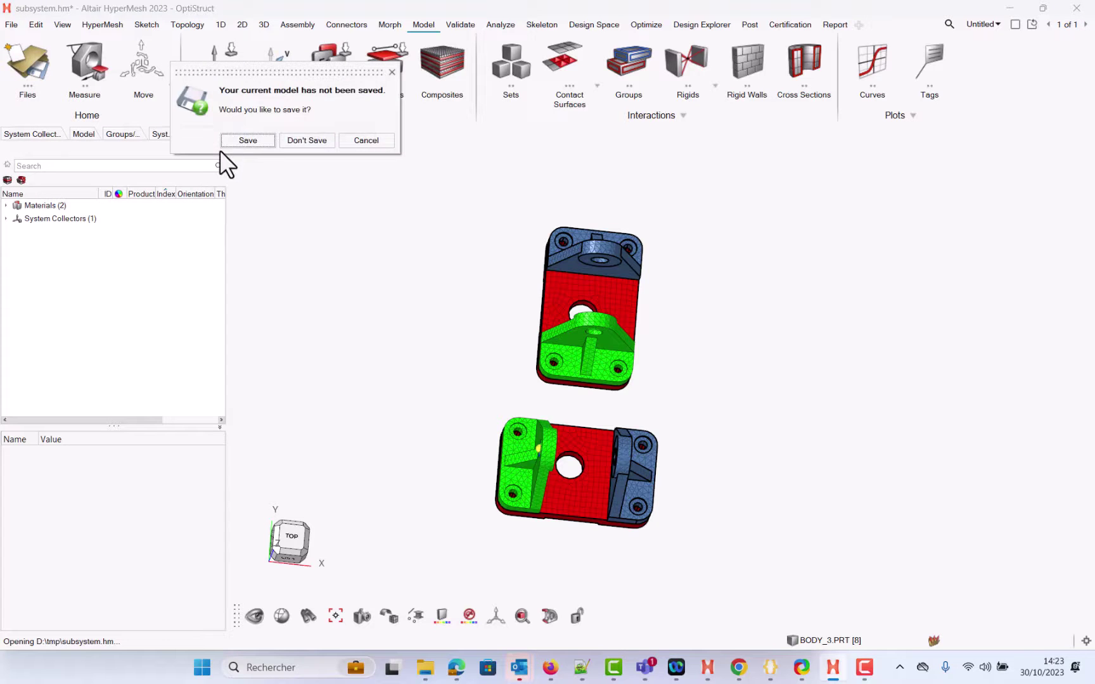
pyautogui.click(307, 140)
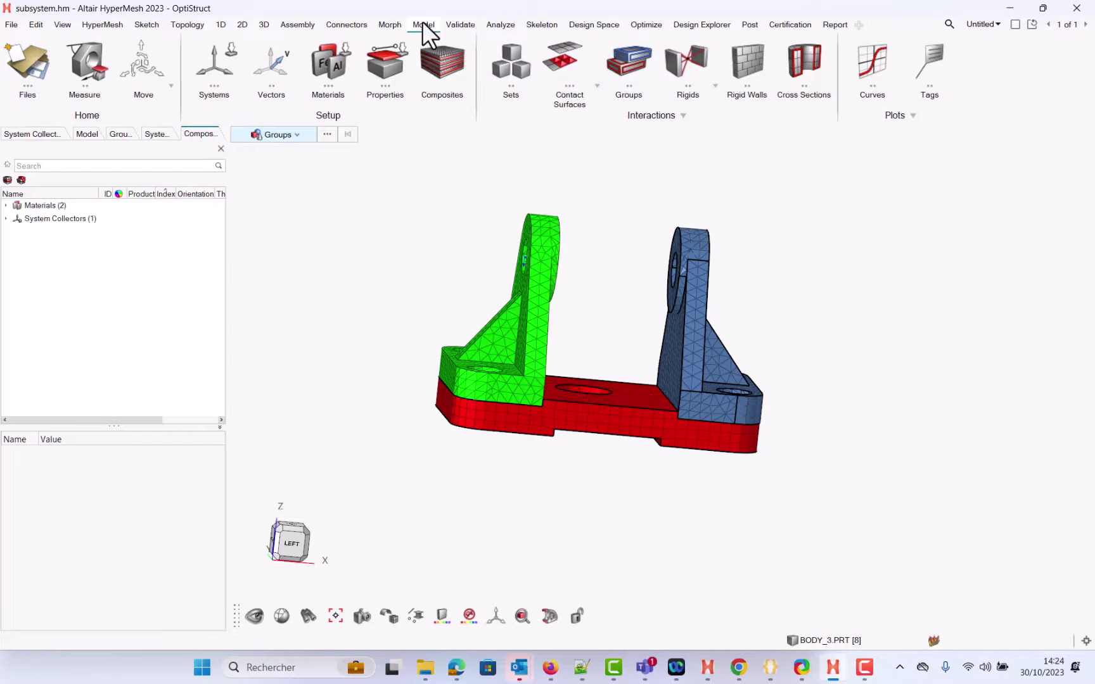
# Display the subsystem structure of the model and create a new subsystem in it.
pyautogui.click(315, 24)
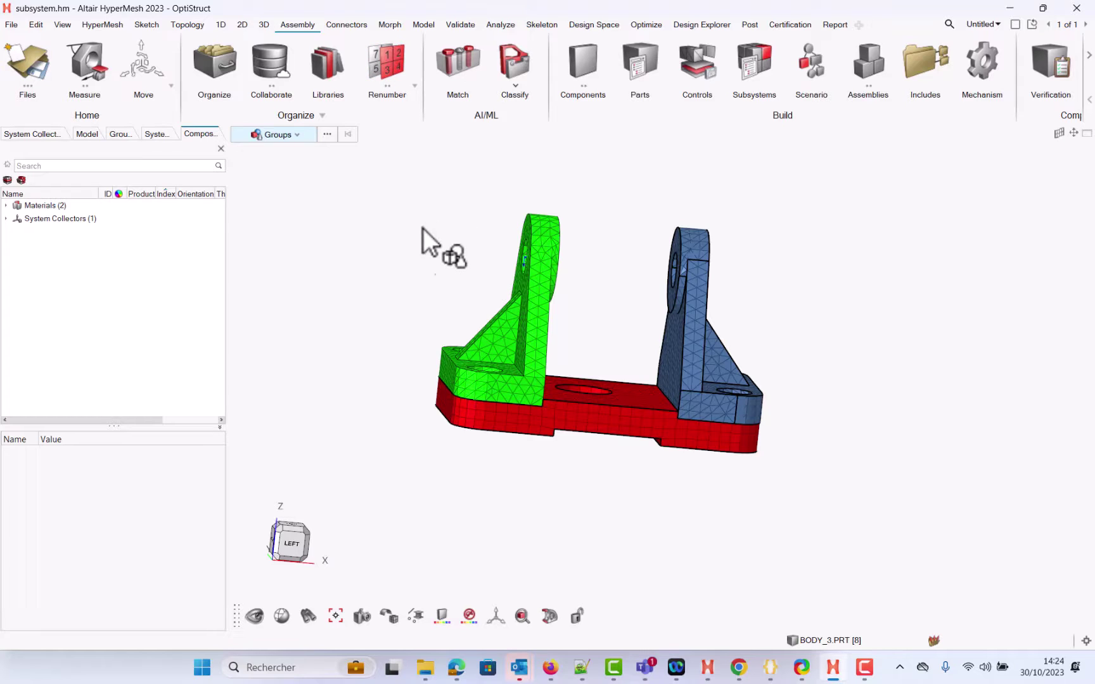
pyautogui.moveTo(409, 244)
pyautogui.mouseDown()
pyautogui.moveTo(388, 294)
pyautogui.moveTo(407, 260)
pyautogui.mouseUp()
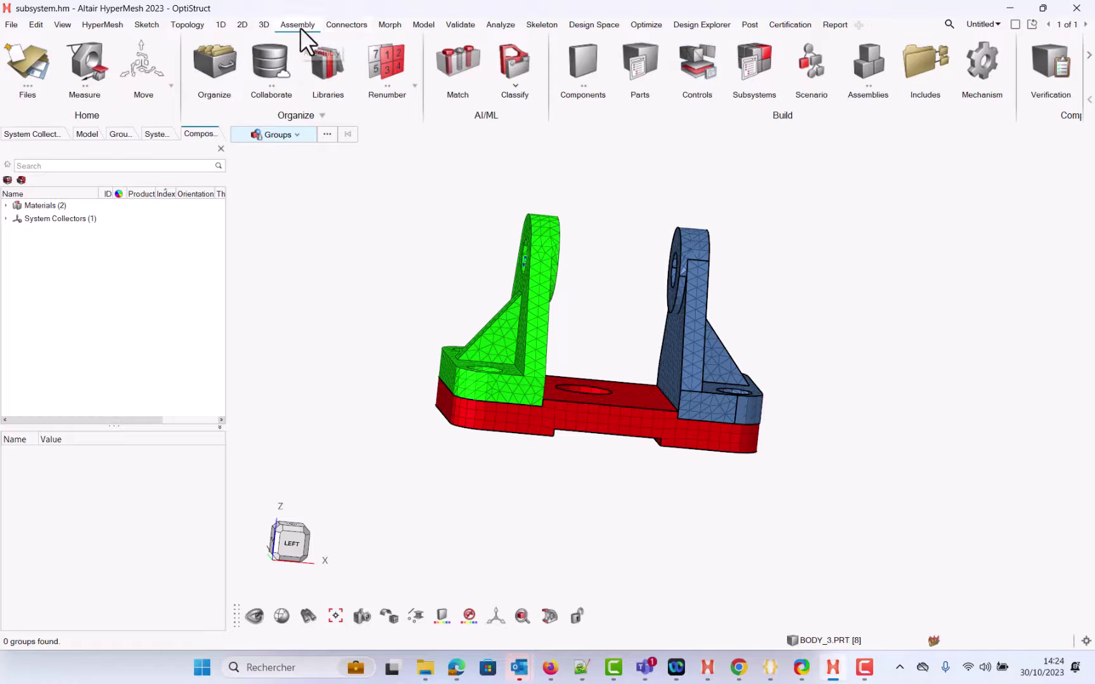
pyautogui.click(762, 52)
pyautogui.rightClick(154, 382)
pyautogui.moveTo(180, 388)
pyautogui.click(296, 392)
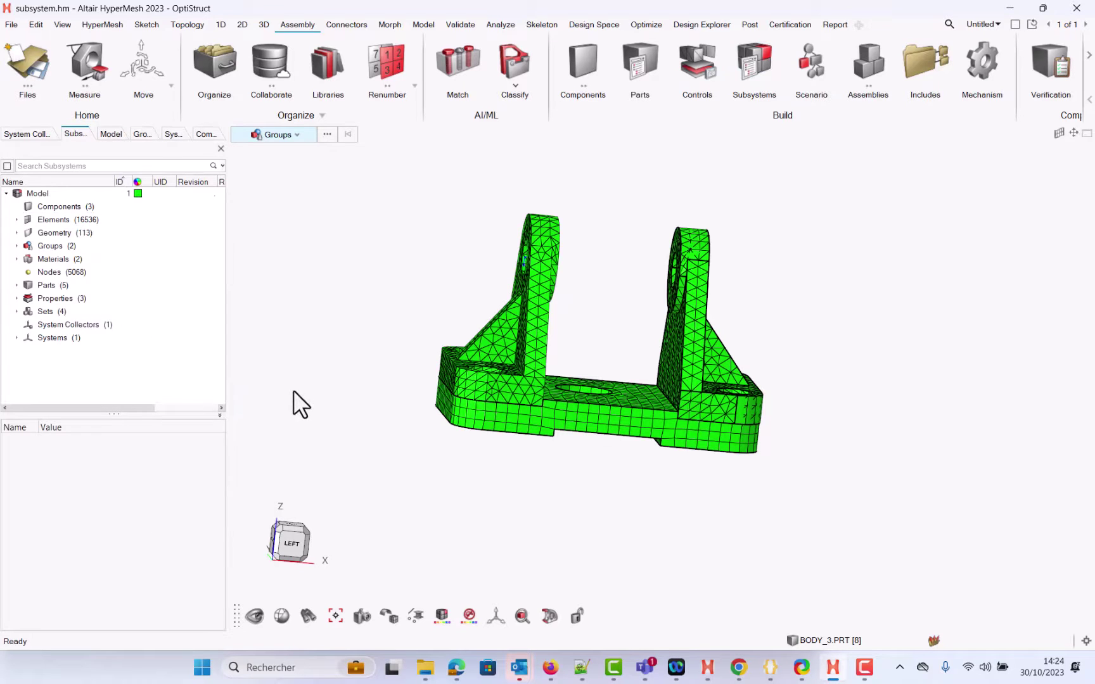
pyautogui.rightClick(196, 355)
pyautogui.moveTo(232, 365)
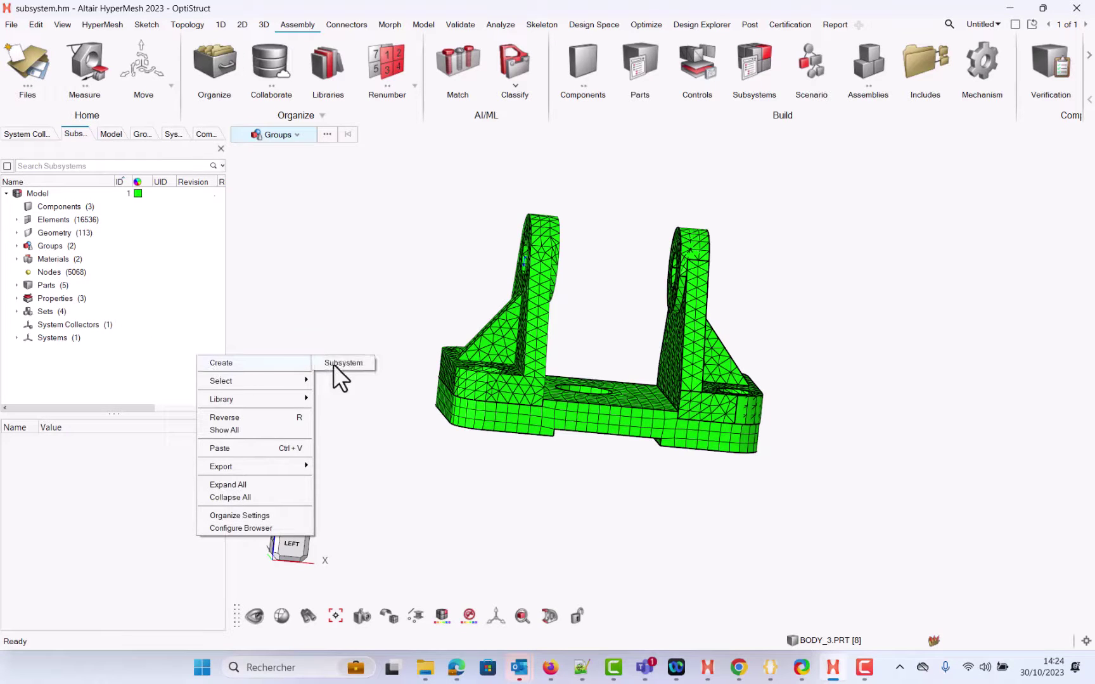
pyautogui.click(337, 365)
# Move all entities listed from Components through Systems into the new subsystem, and check the Parts folder under Model.
pyautogui.click(81, 208)
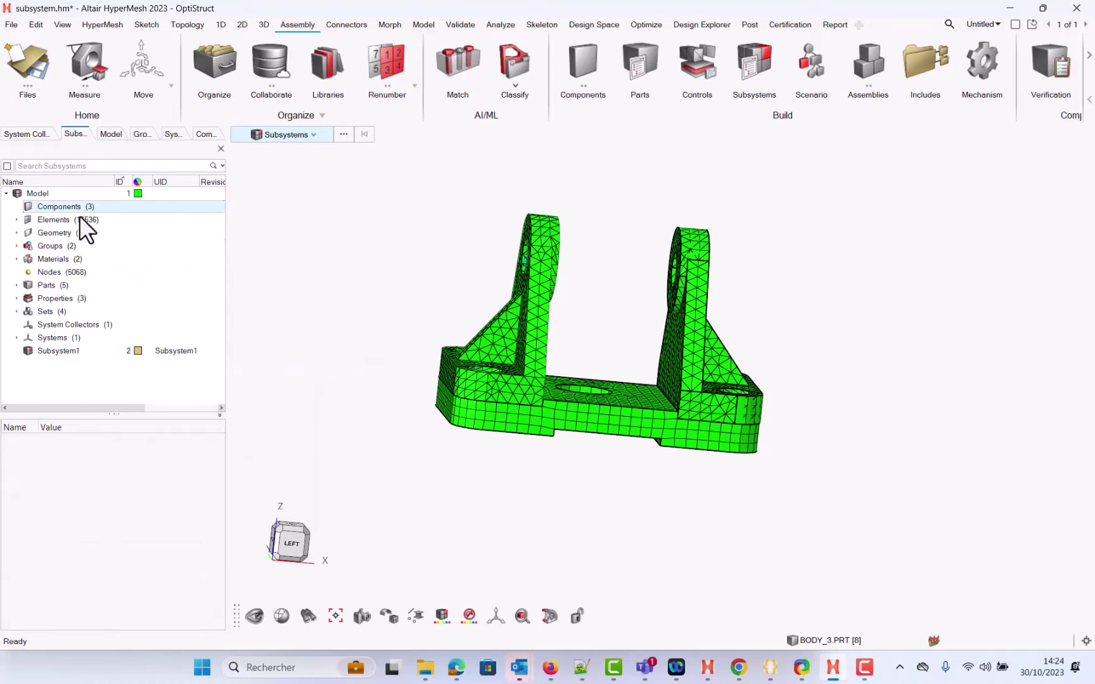
pyautogui.keyDown('shift'); pyautogui.click(59, 338); pyautogui.keyUp('shift')
pyautogui.moveTo(65, 270); pyautogui.dragTo(54, 349)
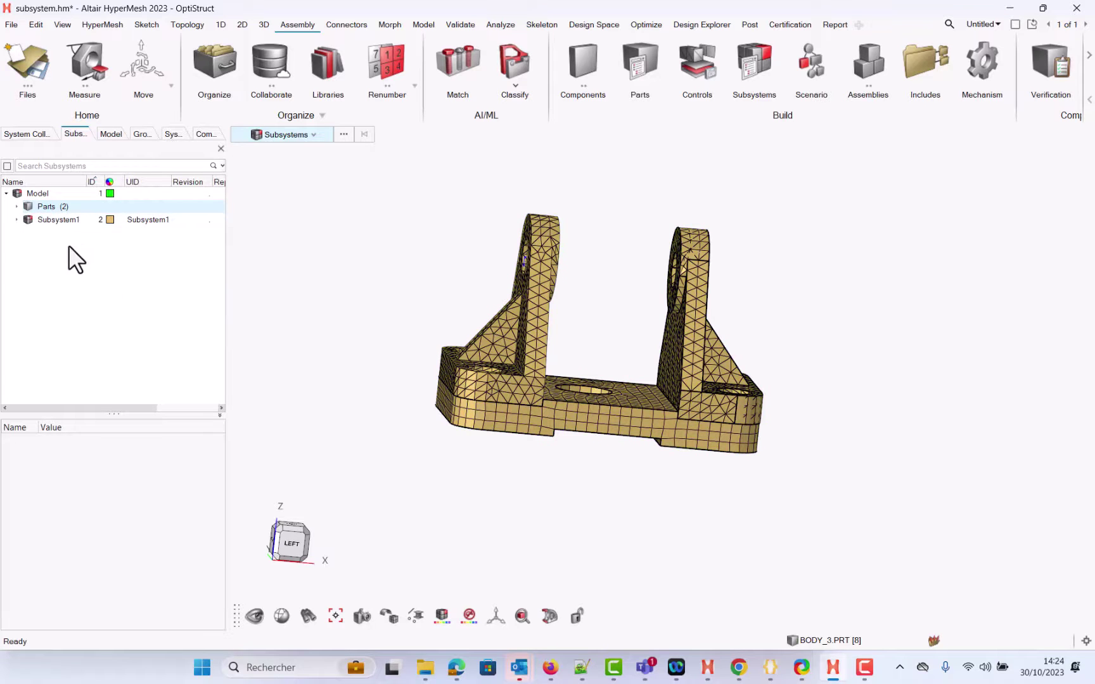
pyautogui.click(16, 206)
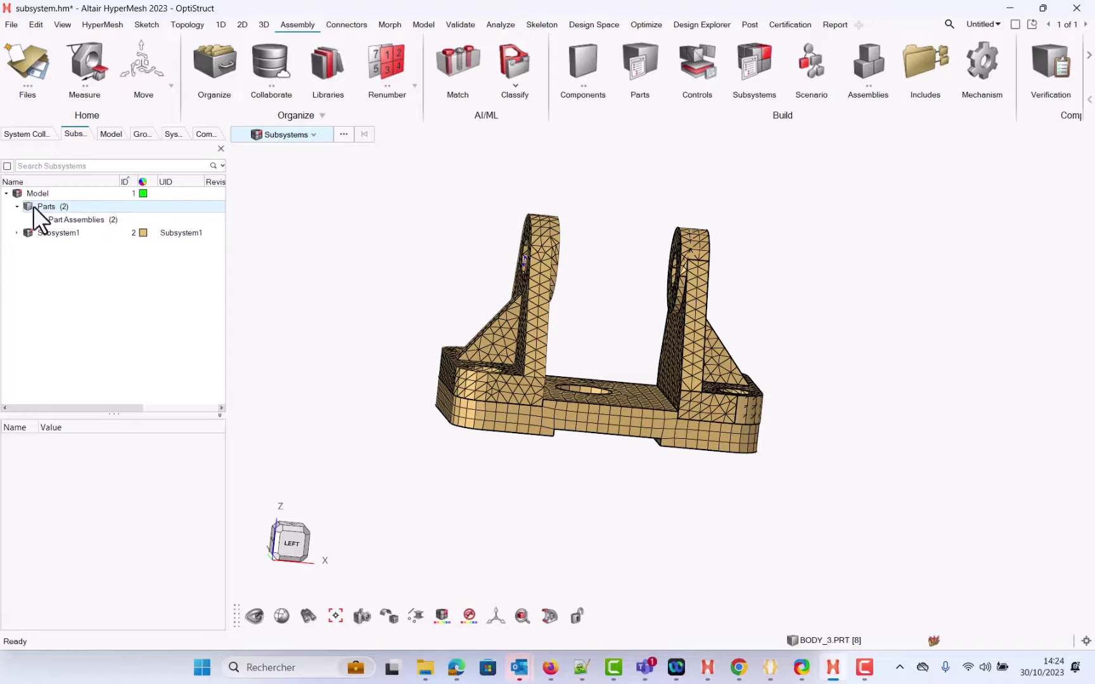
pyautogui.click(17, 206)
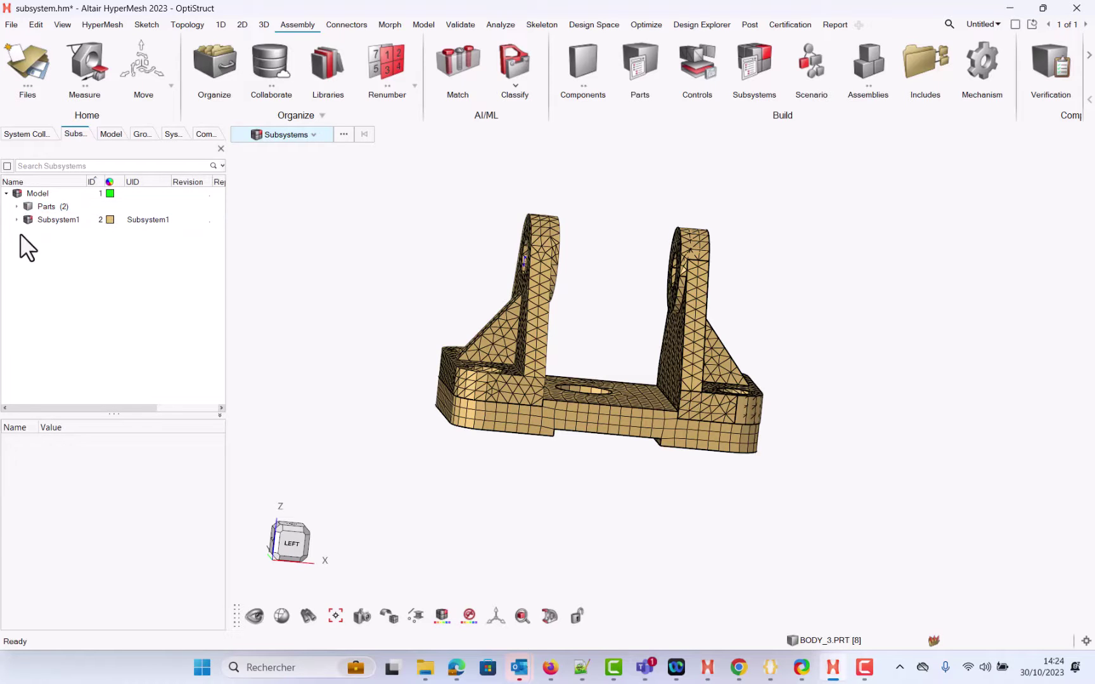
# Save a representation of Subsystem1 to the library as original_subsystem.
pyautogui.click(66, 220)
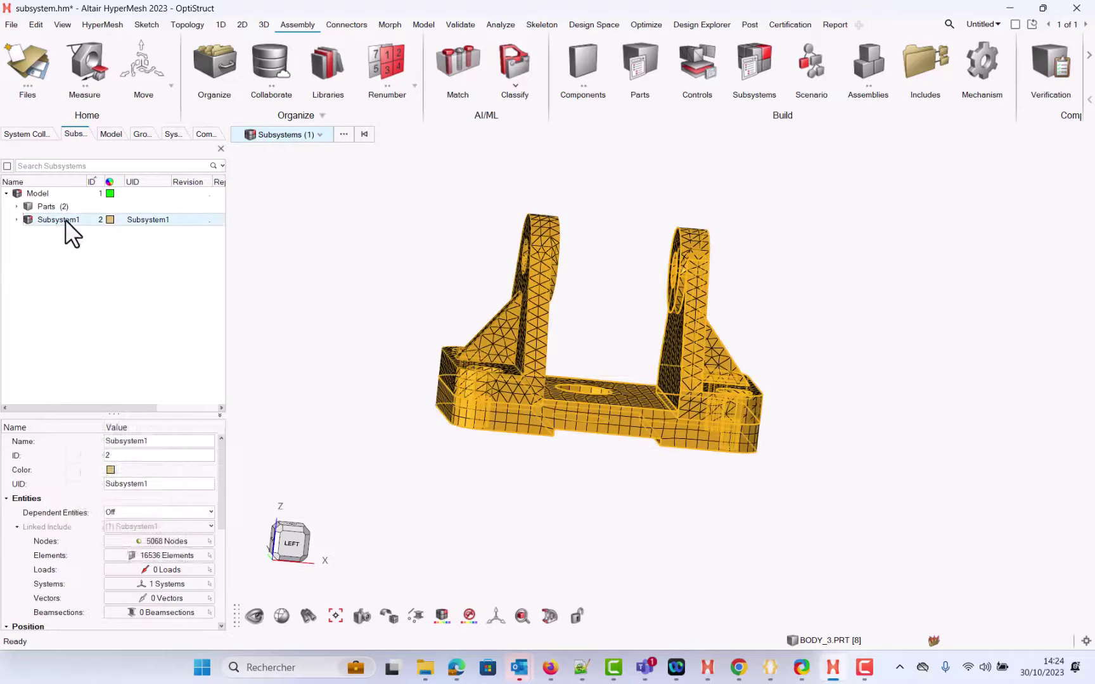
pyautogui.rightClick(65, 219)
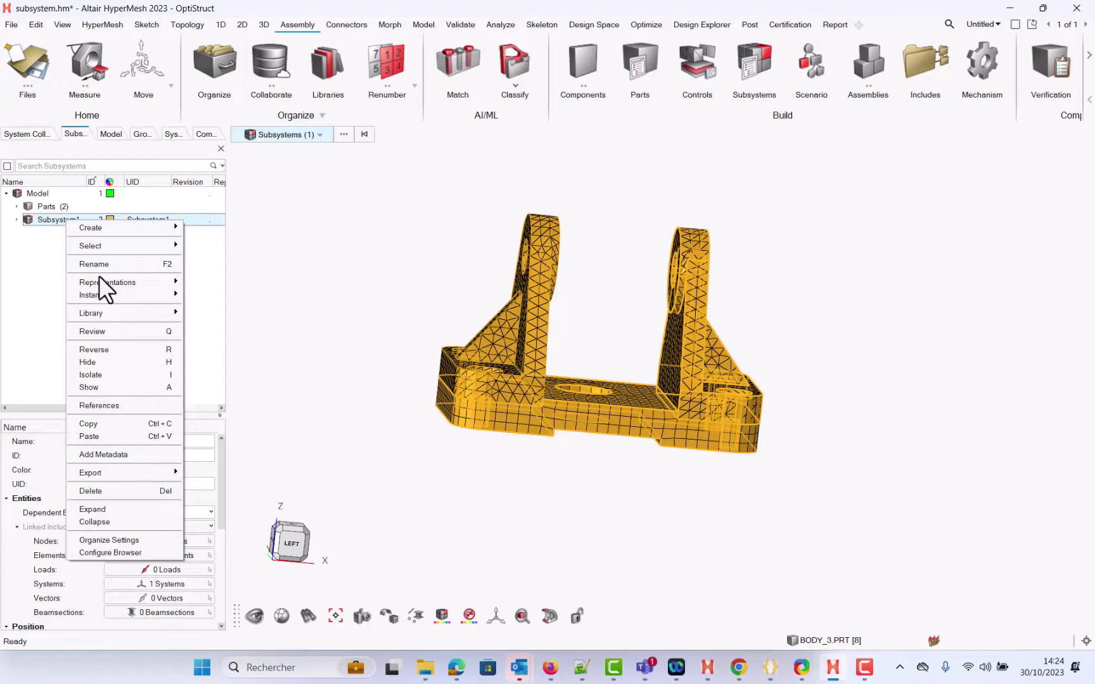
pyautogui.moveTo(102, 282)
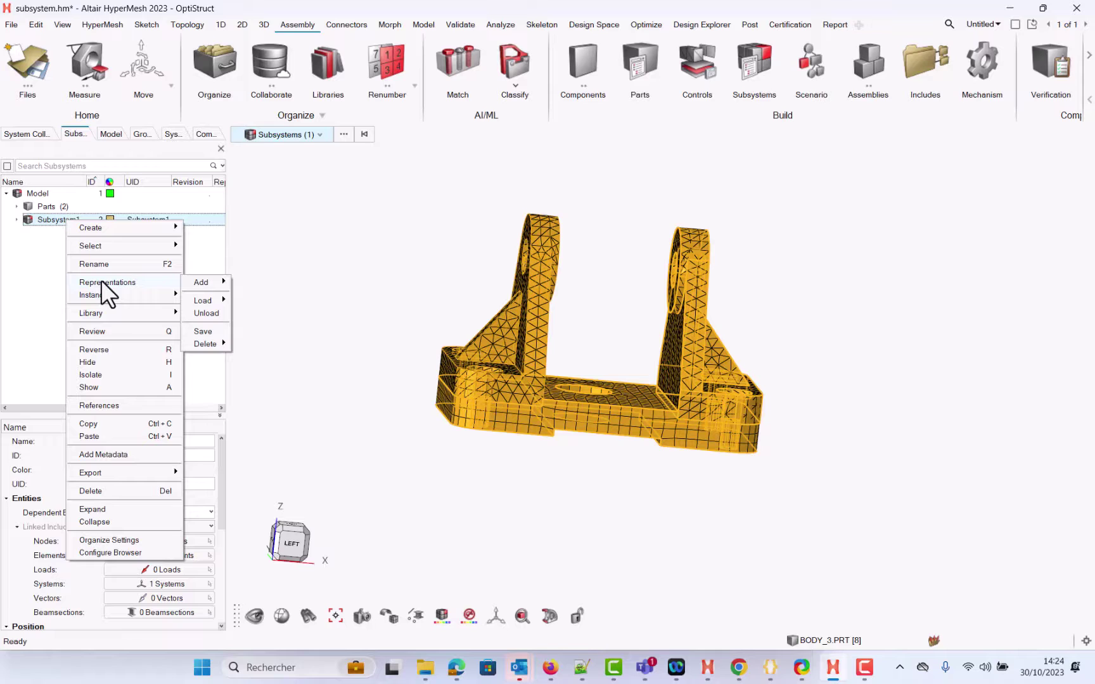
pyautogui.click(204, 332)
pyautogui.click(596, 183)
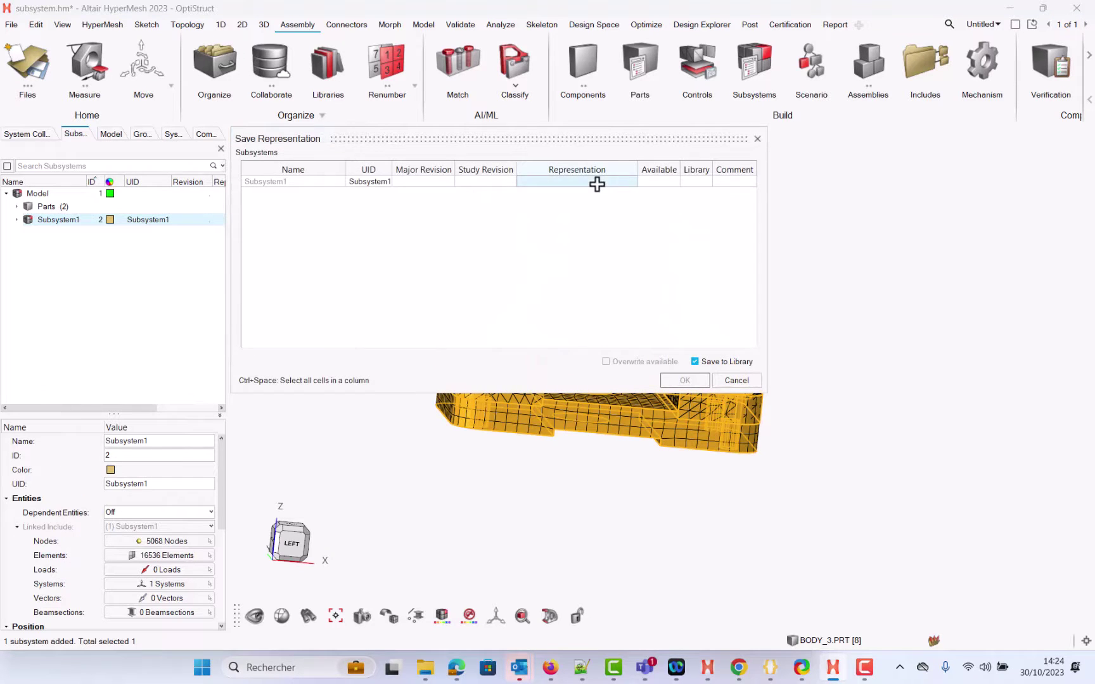
pyautogui.click(593, 181)
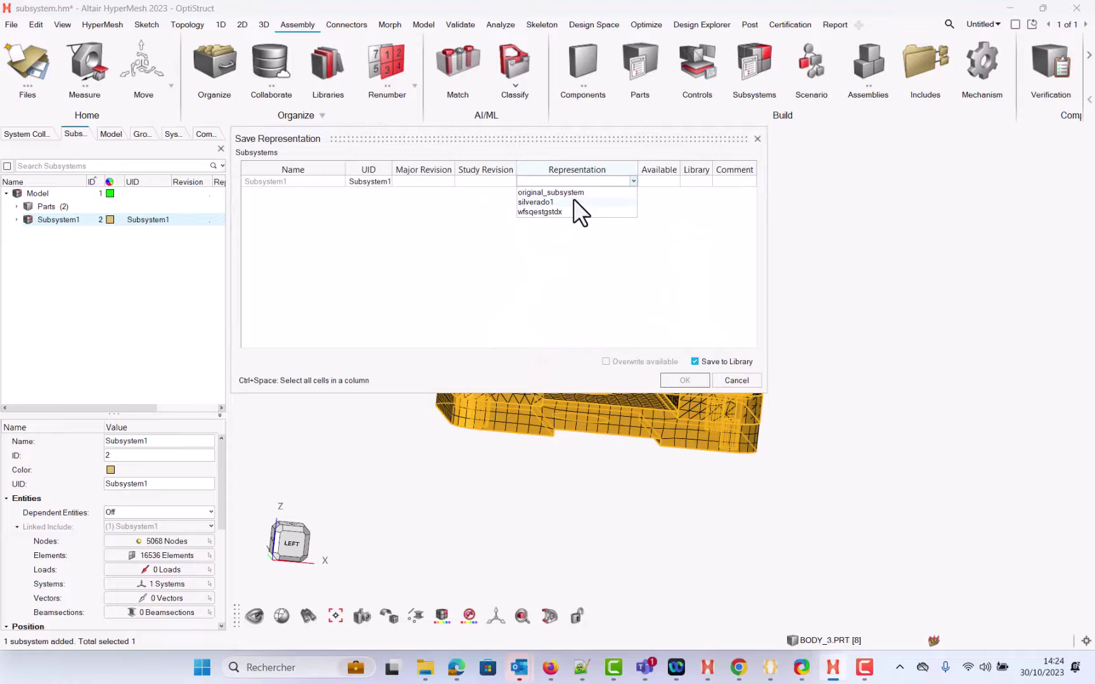
pyautogui.click(574, 192)
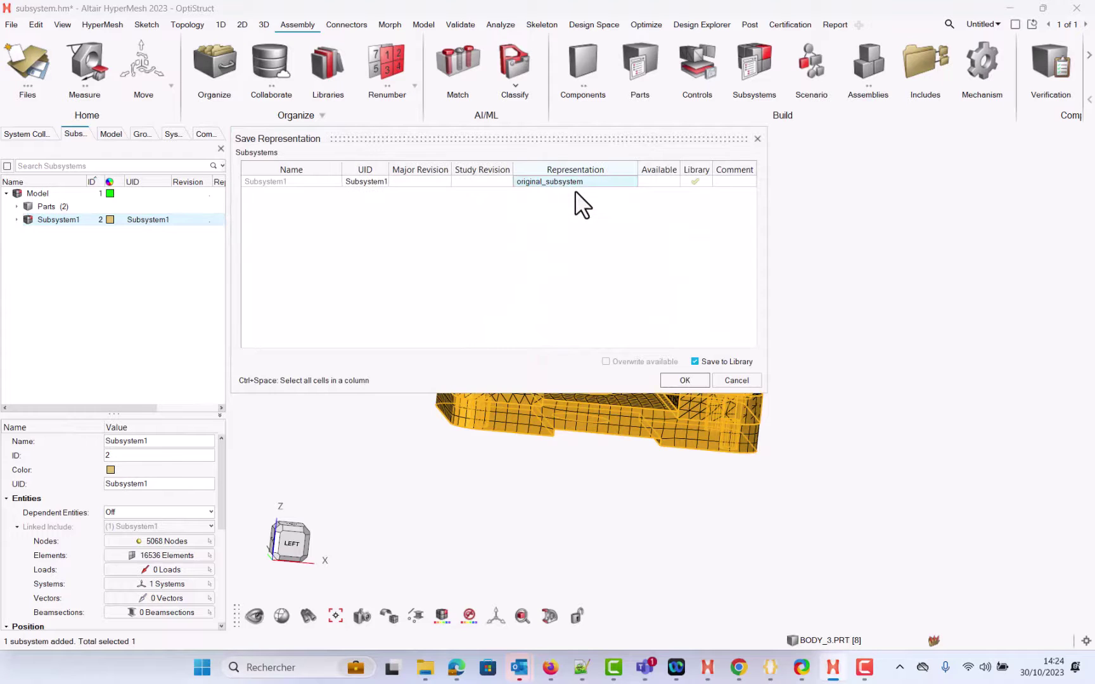
pyautogui.click(684, 380)
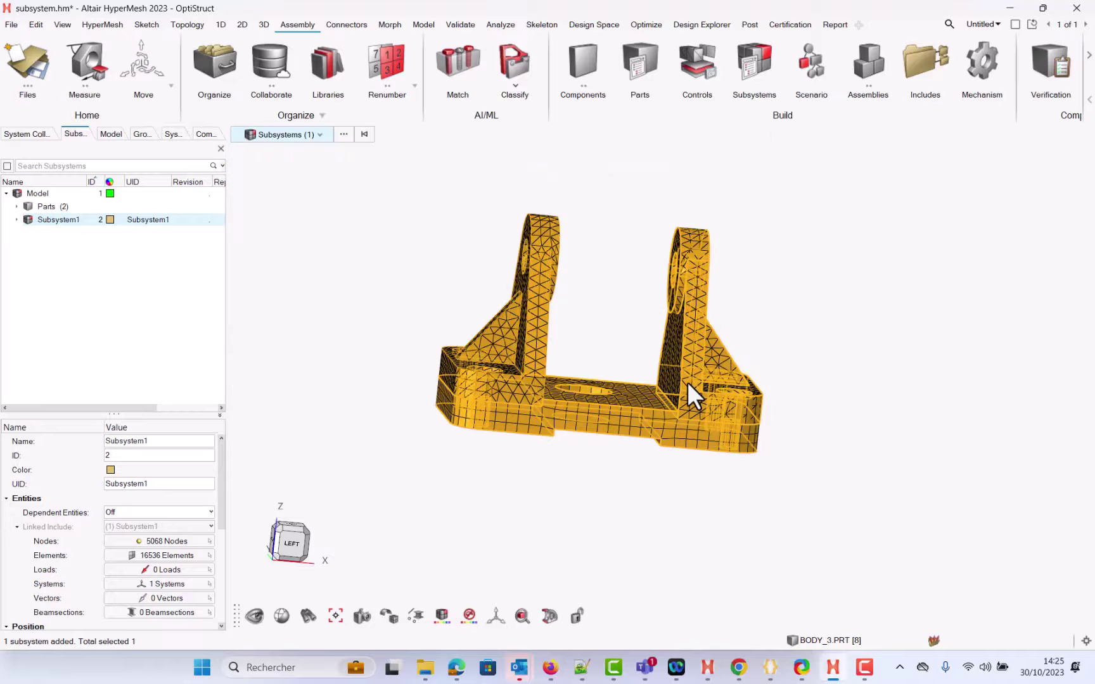
# Create an instance of Subsystem1.
pyautogui.click(118, 296)
pyautogui.moveTo(410, 301); pyautogui.dragTo(424, 334, button='middle')
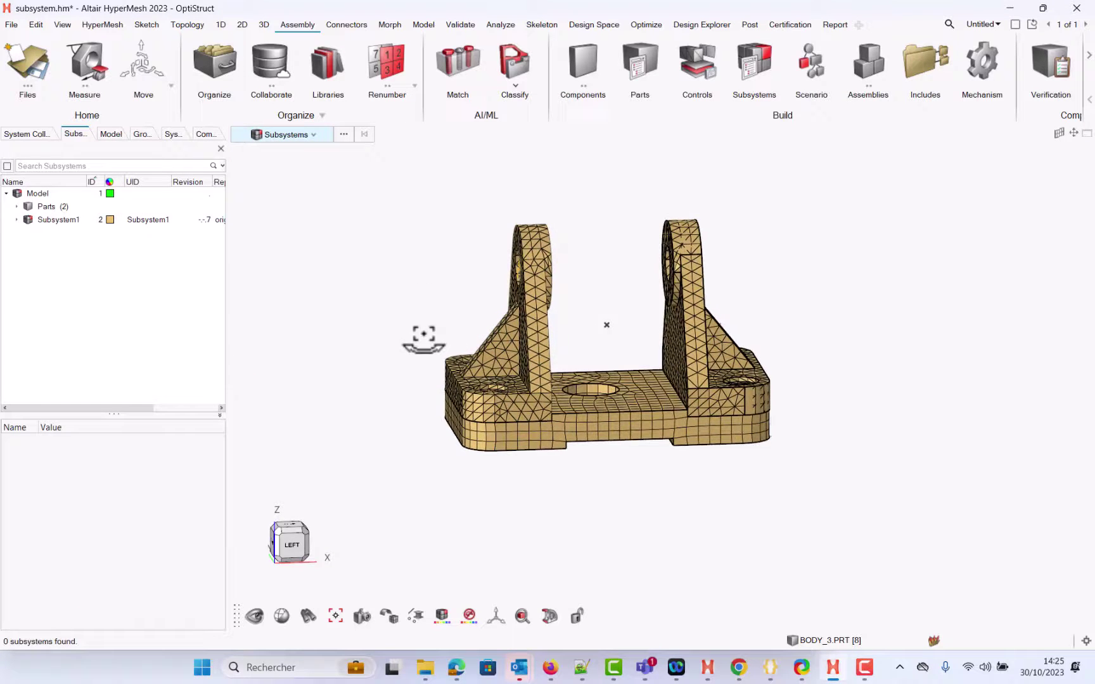
pyautogui.click(52, 220)
pyautogui.rightClick(51, 220)
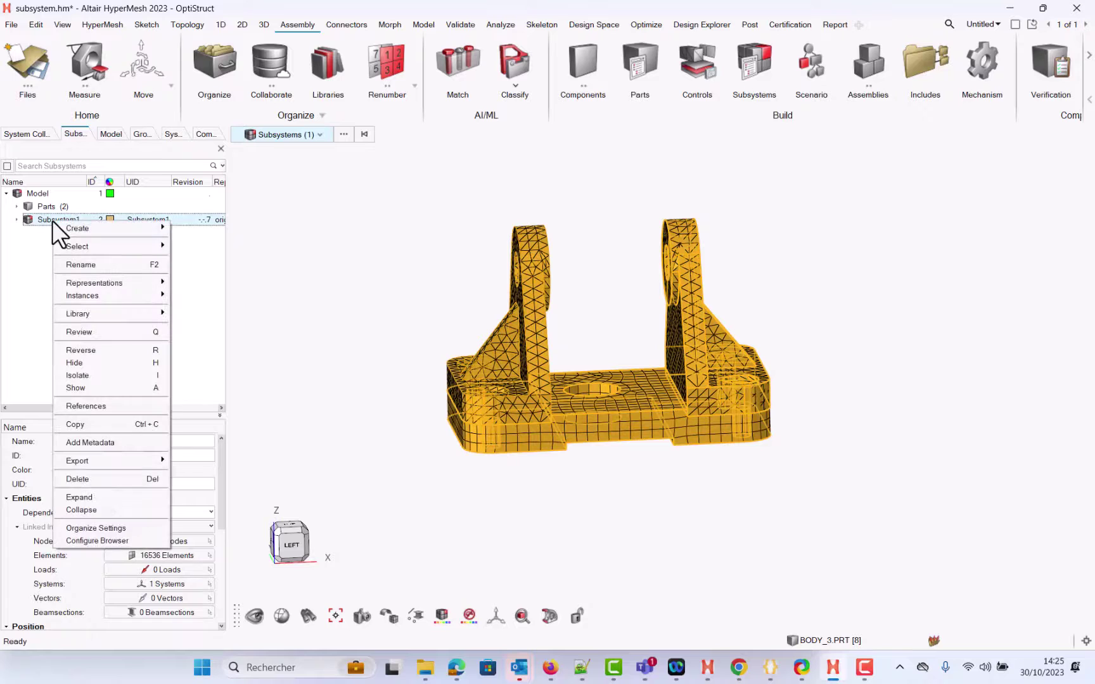
pyautogui.moveTo(108, 298)
pyautogui.click(190, 295)
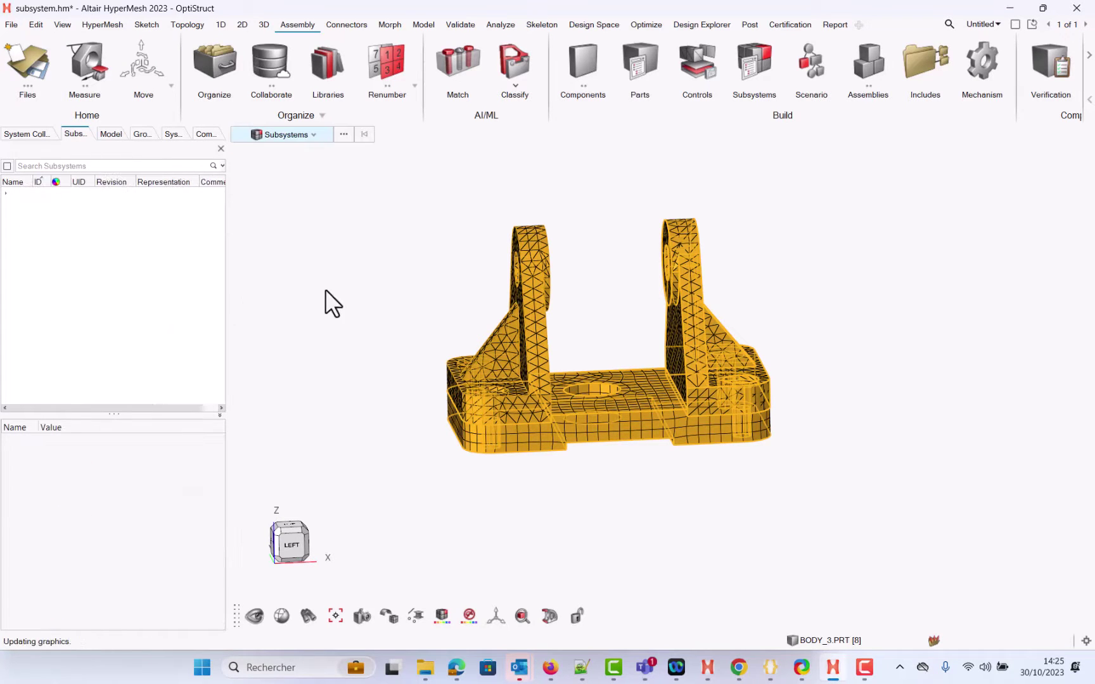
# Move the new subsystem instance about 138 units along the Y axis, clear of the original.
pyautogui.moveTo(659, 234); pyautogui.dragTo(681, 305, button='middle')
pyautogui.moveTo(670, 249); pyautogui.dragTo(672, 388, button='right')
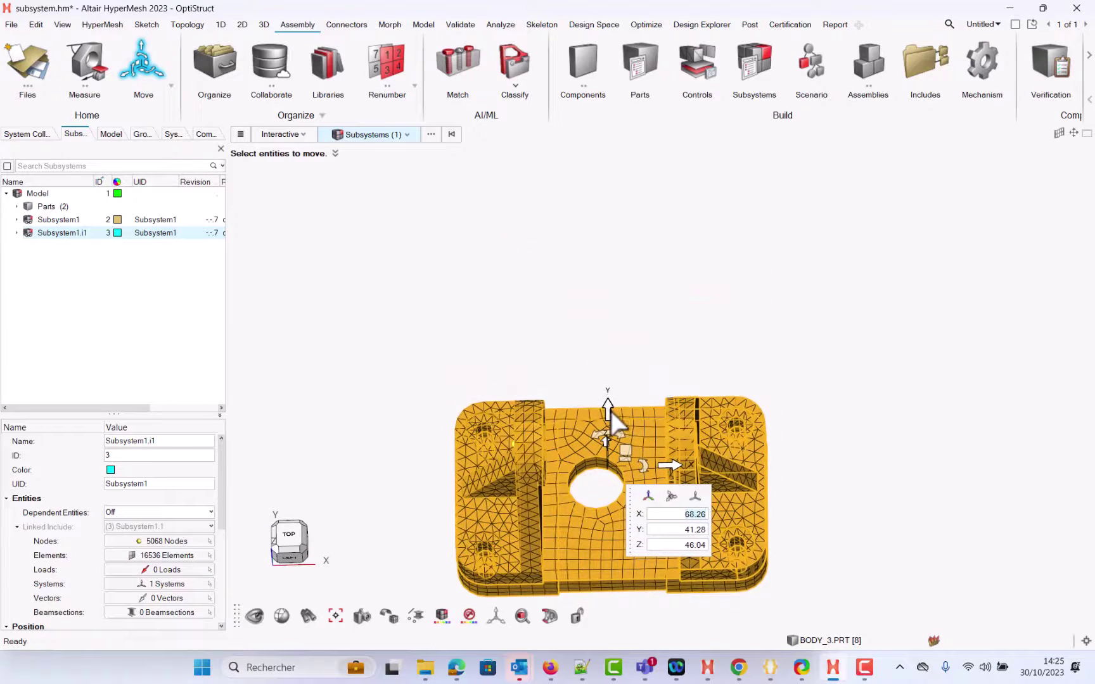
pyautogui.moveTo(611, 411); pyautogui.dragTo(636, 131)
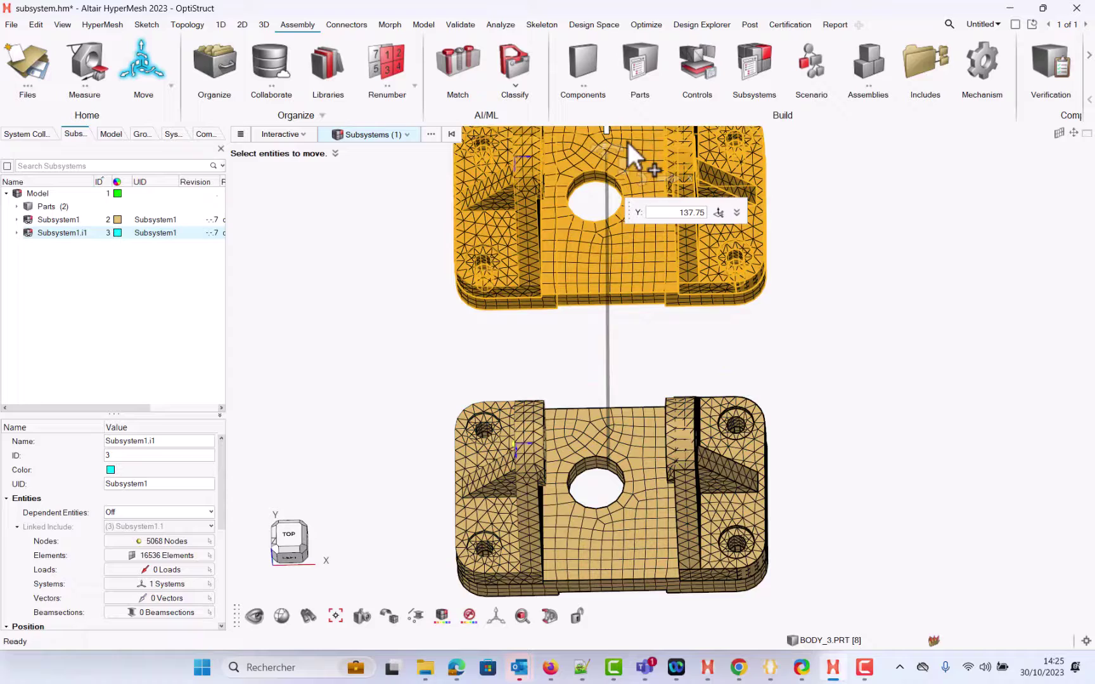
# Rotate the Subsystem1.i1 instance 90 degrees about the Z axis.
pyautogui.moveTo(621, 266); pyautogui.dragTo(620, 380, button='right')
pyautogui.moveTo(599, 270); pyautogui.dragTo(672, 305)
pyautogui.doubleClick(683, 326)
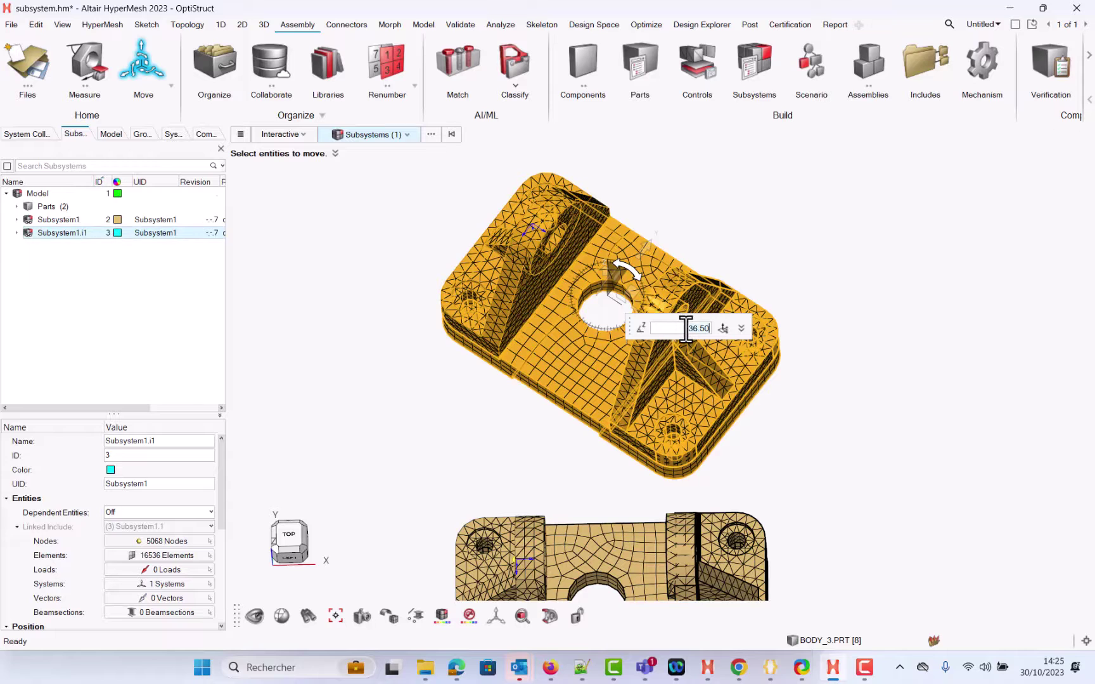
pyautogui.write('90')
pyautogui.press('Return')
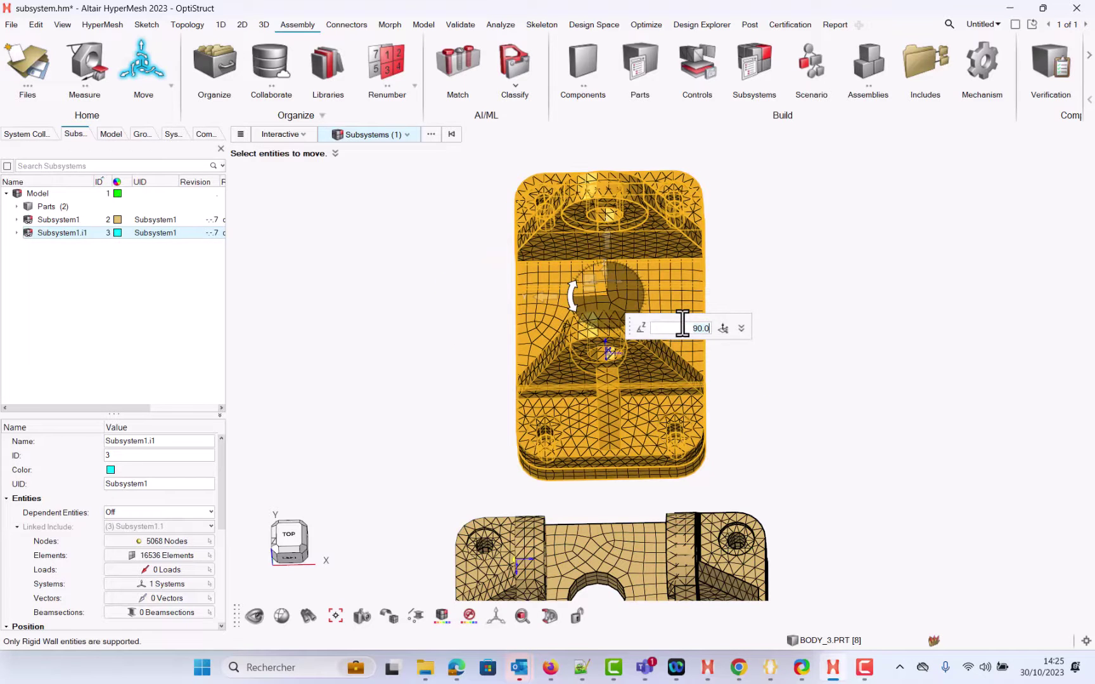
pyautogui.click(370, 286)
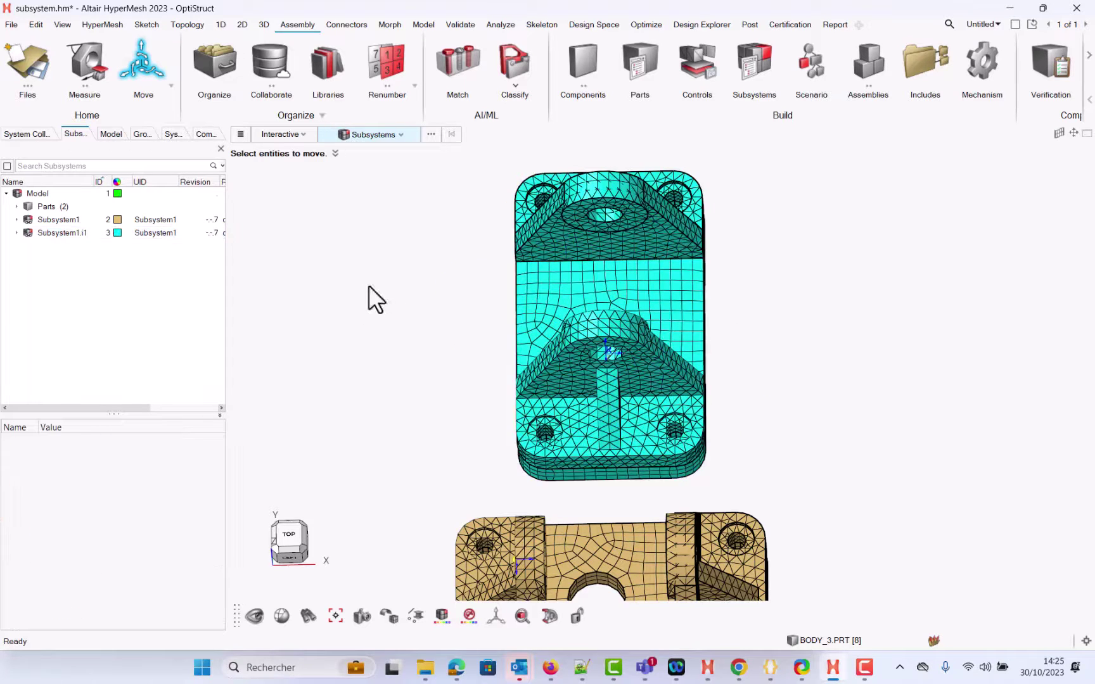
# Review the Groups of Subsystem1.i1 to check its tie contact surfaces, and turn the review off again.
pyautogui.click(16, 233)
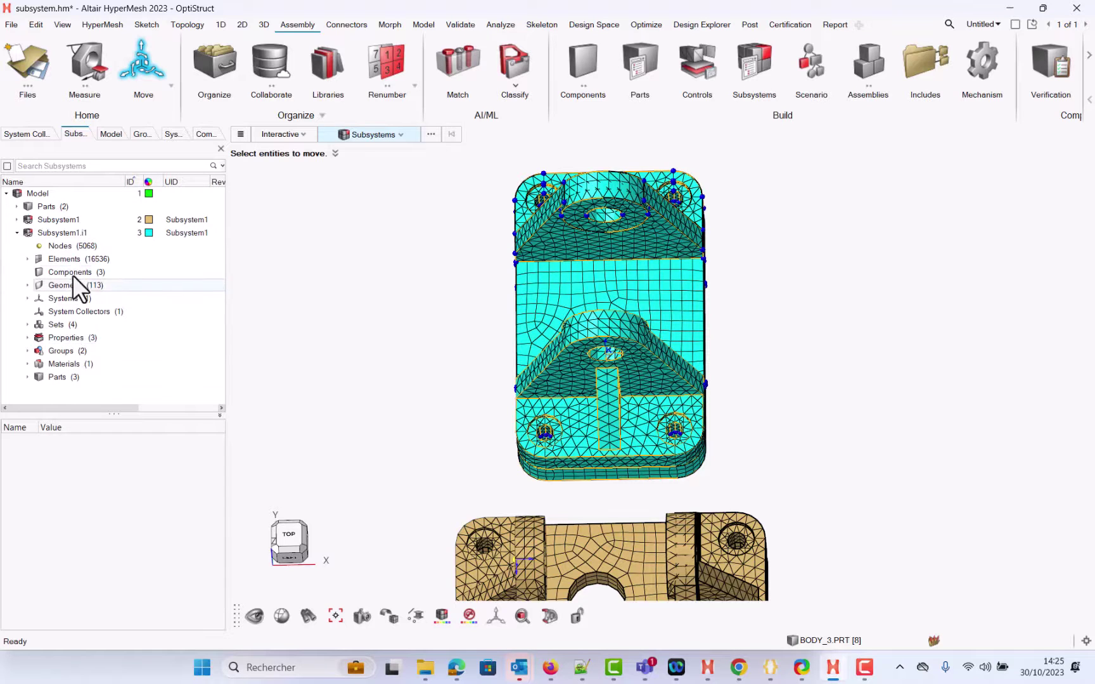
pyautogui.rightClick(64, 352)
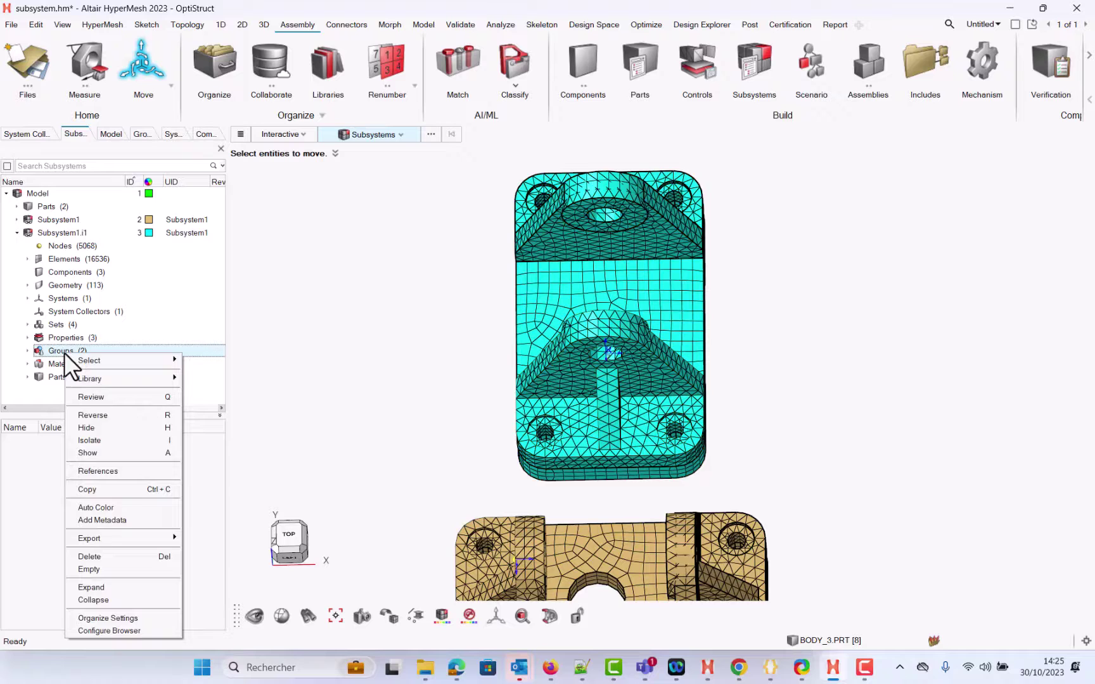
pyautogui.click(97, 397)
pyautogui.keyDown('ctrl'); pyautogui.moveTo(442, 376); pyautogui.dragTo(469, 382); pyautogui.keyUp('ctrl')
pyautogui.rightClick(44, 350)
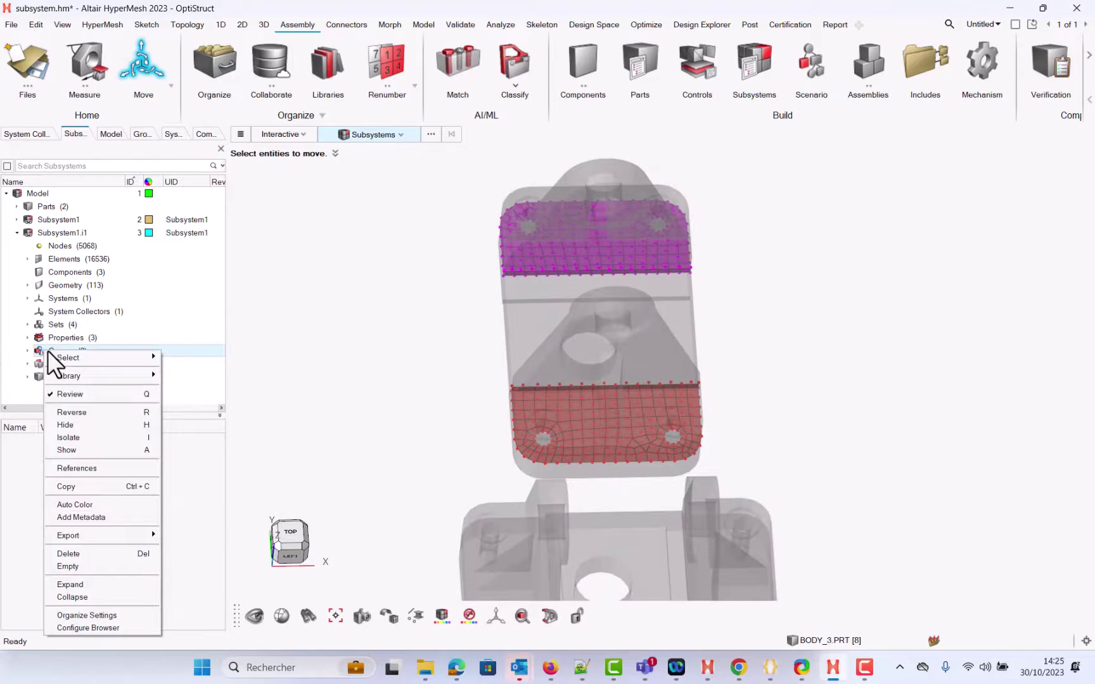
pyautogui.click(68, 391)
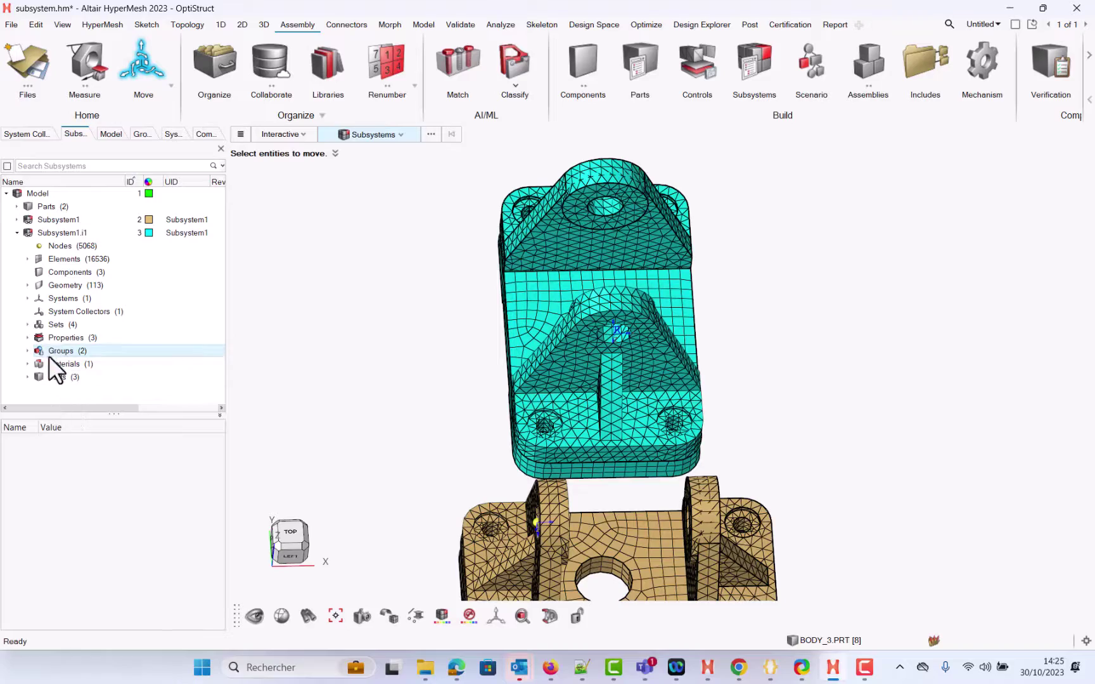
# Examine the local coordinate systems at the lug holes of the original bracket assembly and the rotated instance.
pyautogui.moveTo(479, 342); pyautogui.dragTo(515, 314, button='middle')
pyautogui.scroll(3, 515, 313)
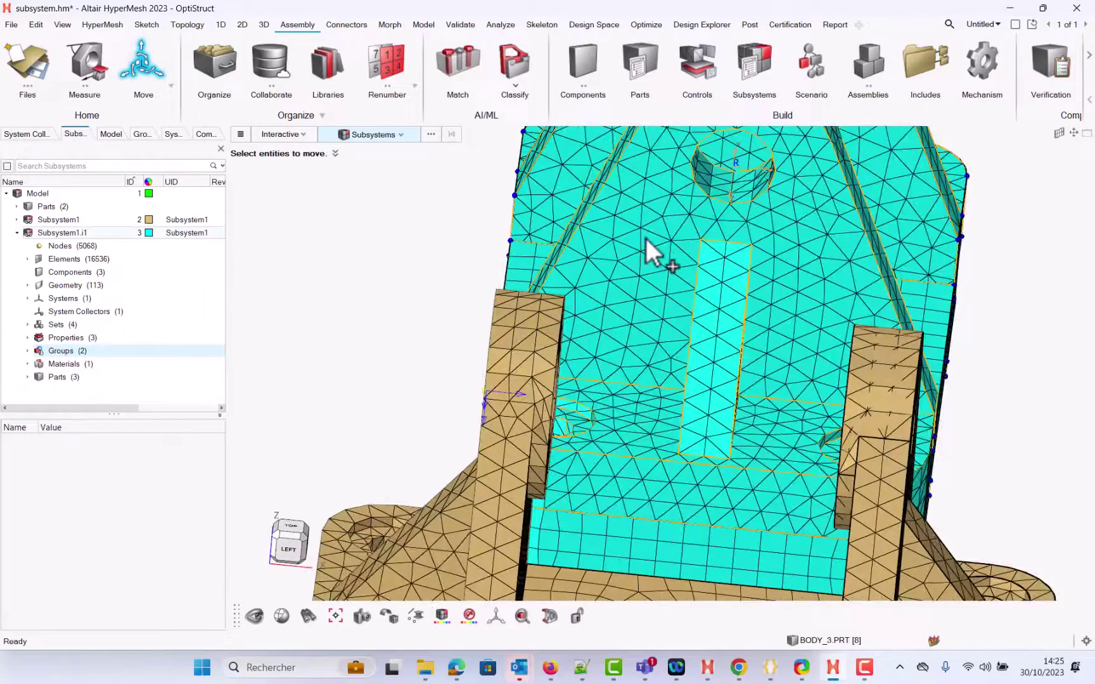
pyautogui.keyDown('ctrl'); pyautogui.moveTo(633, 257); pyautogui.dragTo(701, 292); pyautogui.keyUp('ctrl')
pyautogui.moveTo(700, 291); pyautogui.dragTo(705, 304, button='middle')
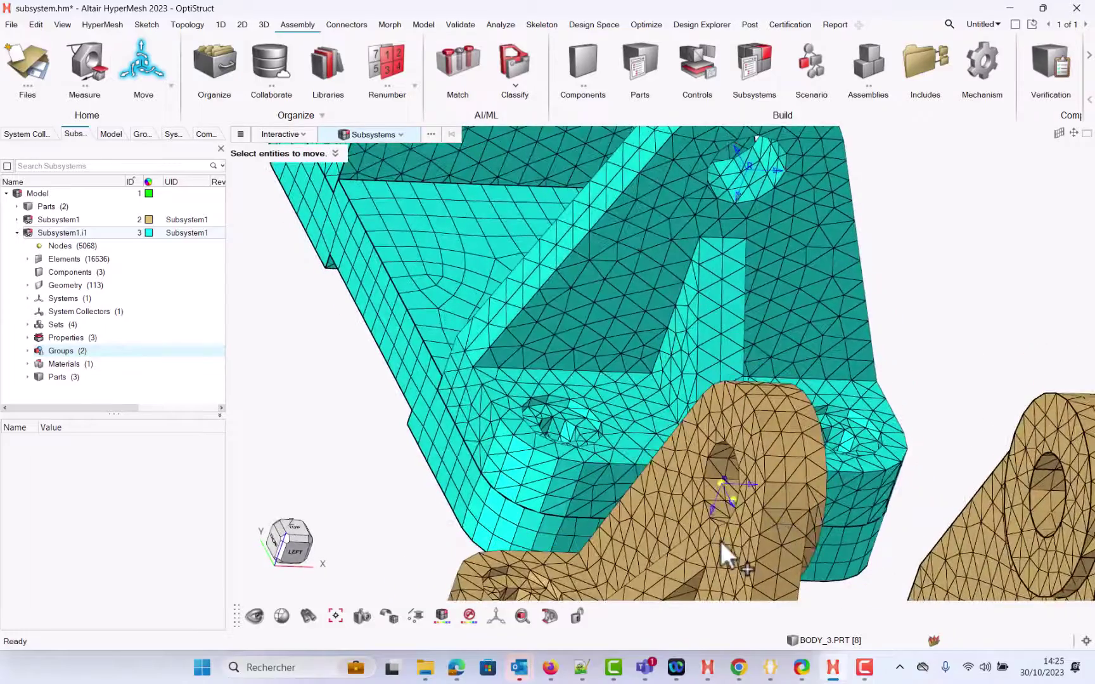
pyautogui.moveTo(754, 481); pyautogui.dragTo(819, 524, button='middle')
pyautogui.keyDown('ctrl'); pyautogui.moveTo(727, 488); pyautogui.dragTo(735, 453); pyautogui.keyUp('ctrl')
pyautogui.press('f')
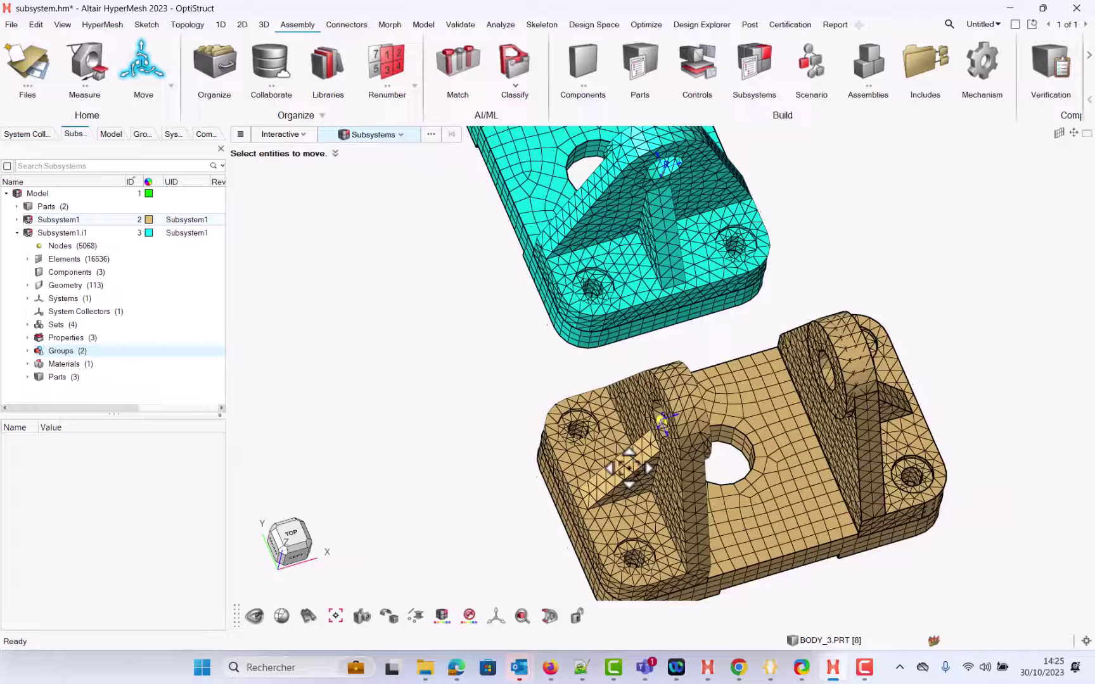
# Review the material reference orientation of the upper-face elements on the red base plates of both subsystems, with X, Y and Z axes shown.
pyautogui.click(209, 134)
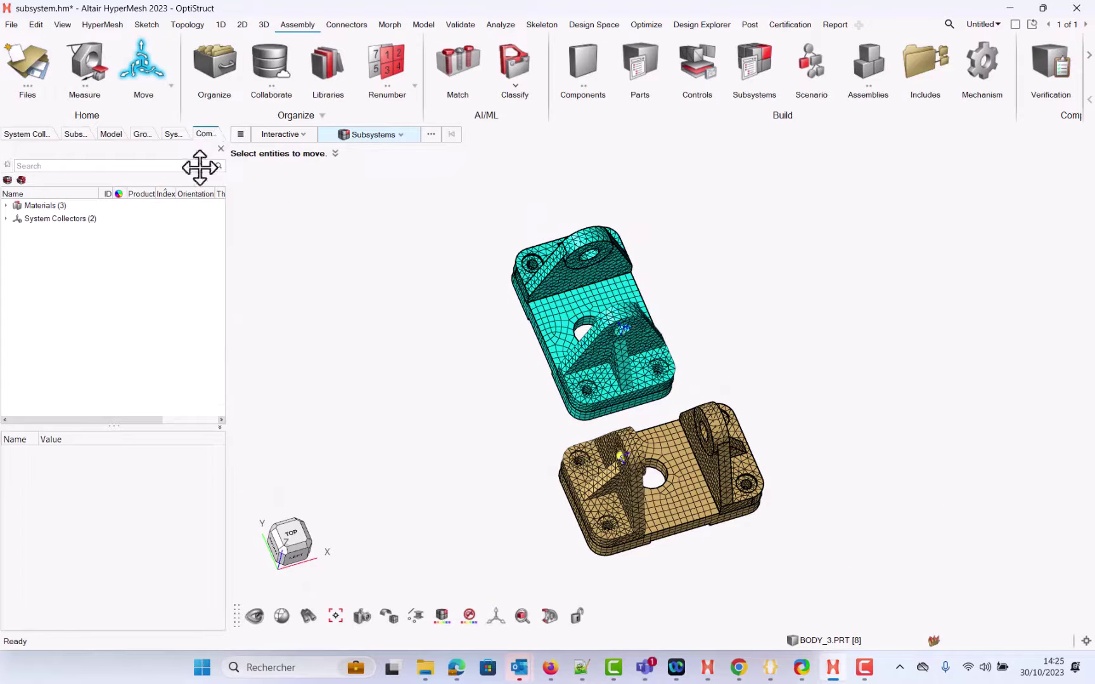
pyautogui.rightClick(139, 286)
pyautogui.moveTo(178, 306)
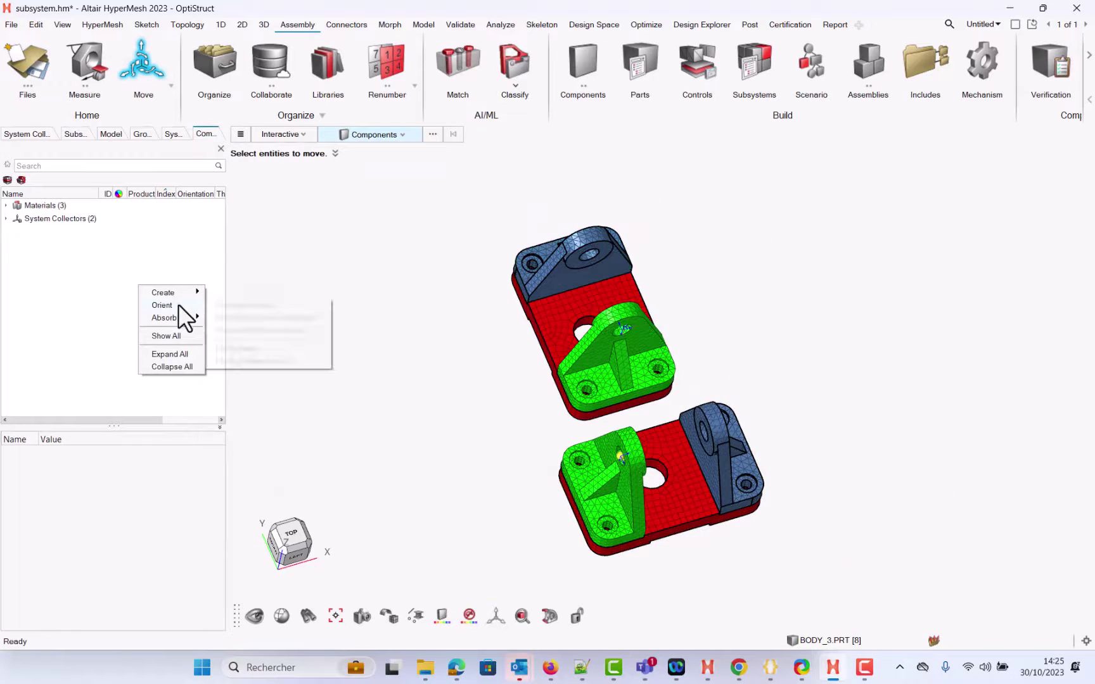
pyautogui.click(273, 330)
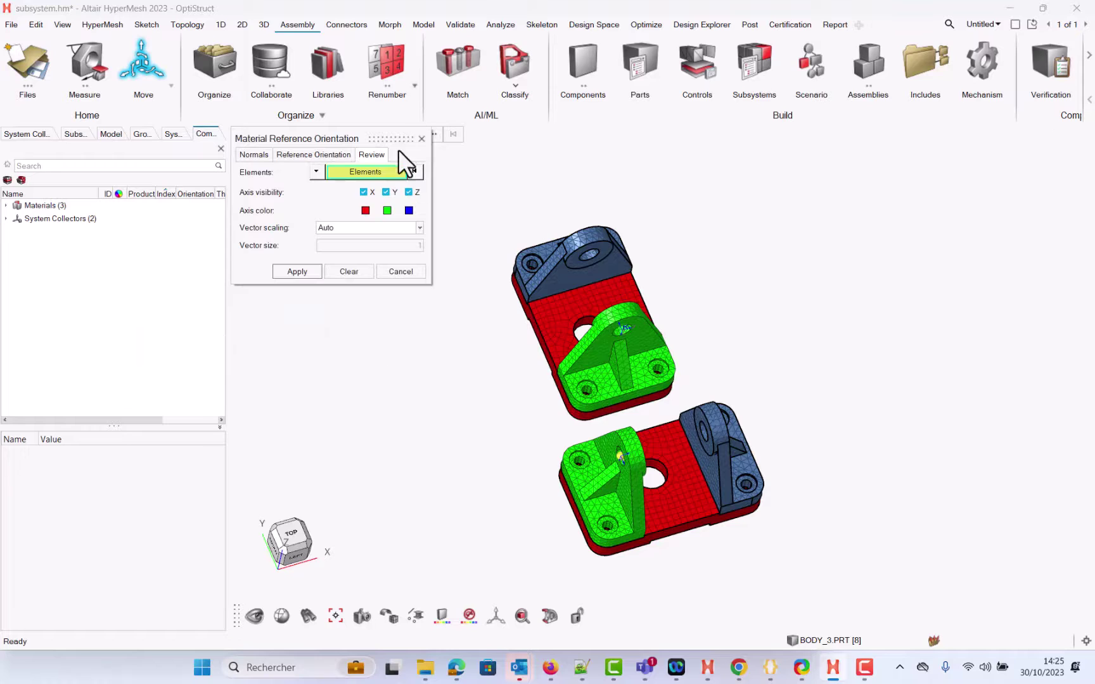
pyautogui.click(365, 172)
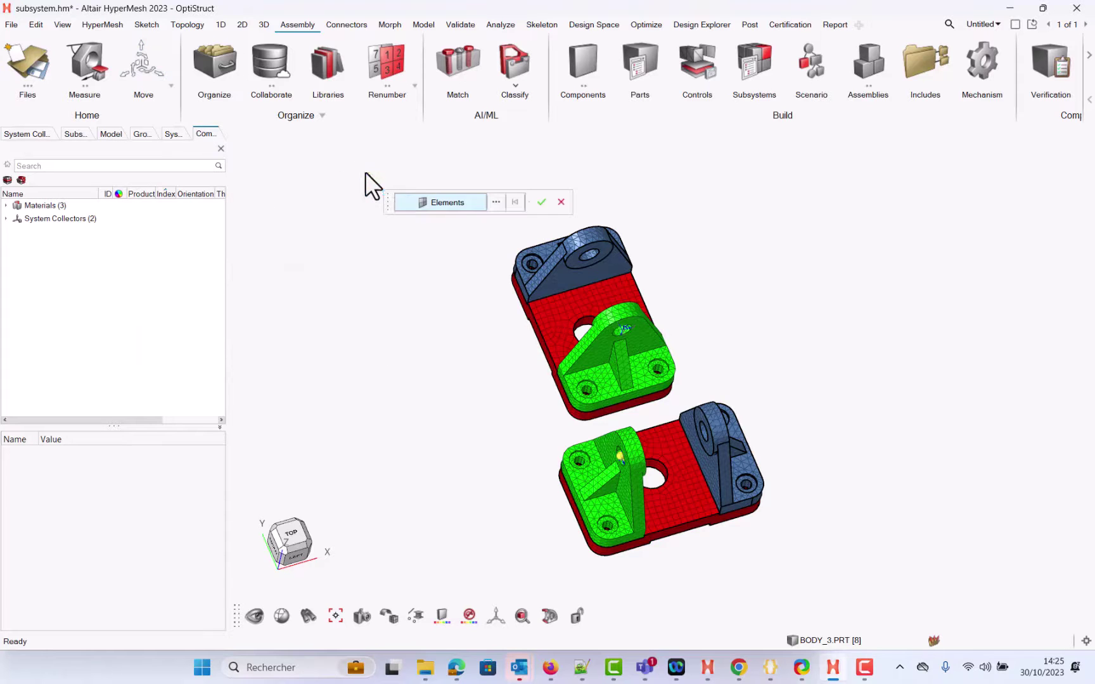
pyautogui.click(563, 317)
pyautogui.click(657, 442)
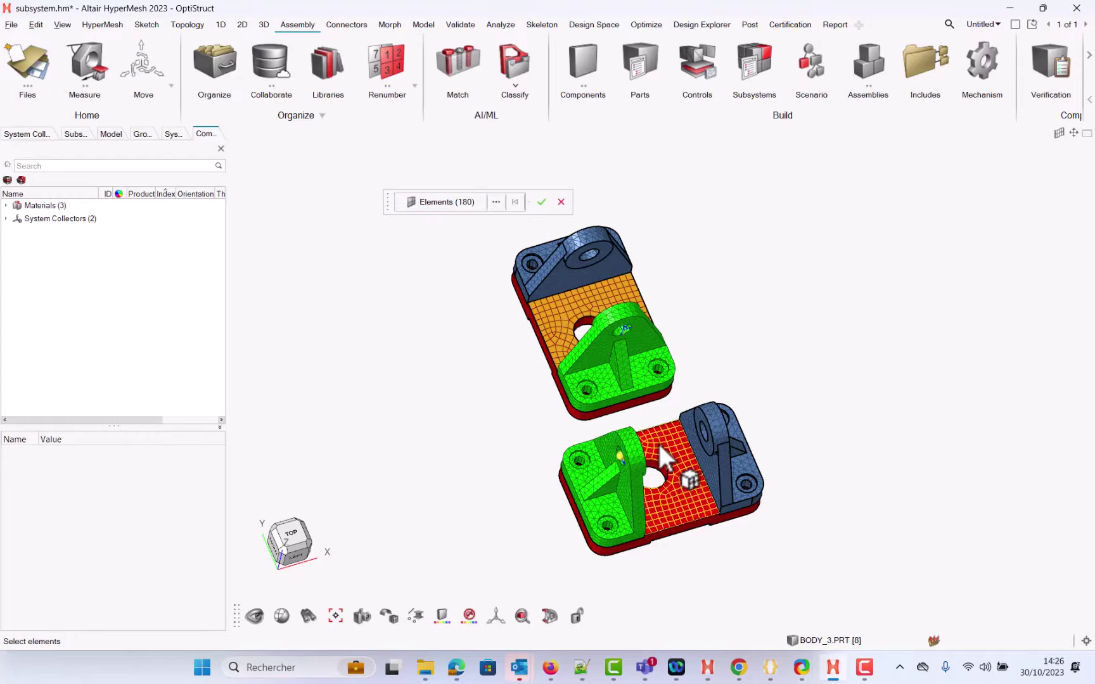
pyautogui.click(541, 201)
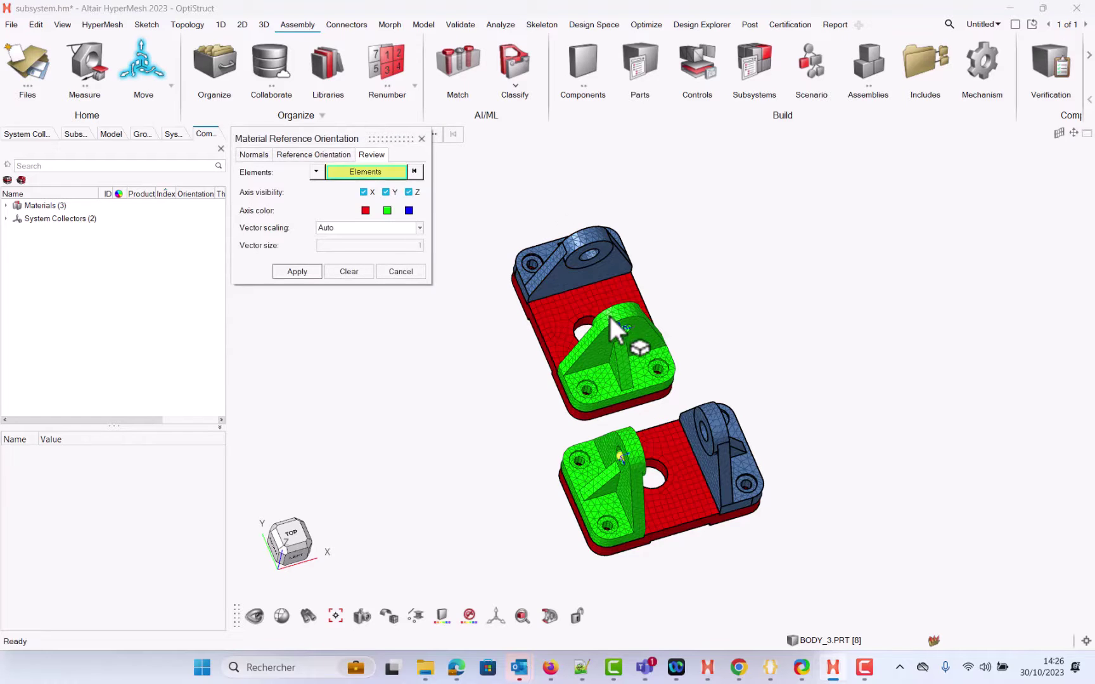
pyautogui.moveTo(730, 433); pyautogui.dragTo(673, 494, button='middle')
pyautogui.scroll(3, 625, 242)
pyautogui.moveTo(627, 246)
pyautogui.keyDown('ctrl'); pyautogui.mouseDown()
pyautogui.moveTo(631, 322)
pyautogui.moveTo(675, 355)
pyautogui.moveTo(691, 345)
pyautogui.moveTo(672, 342)
pyautogui.moveTo(610, 242)
pyautogui.mouseUp(); pyautogui.keyUp('ctrl')
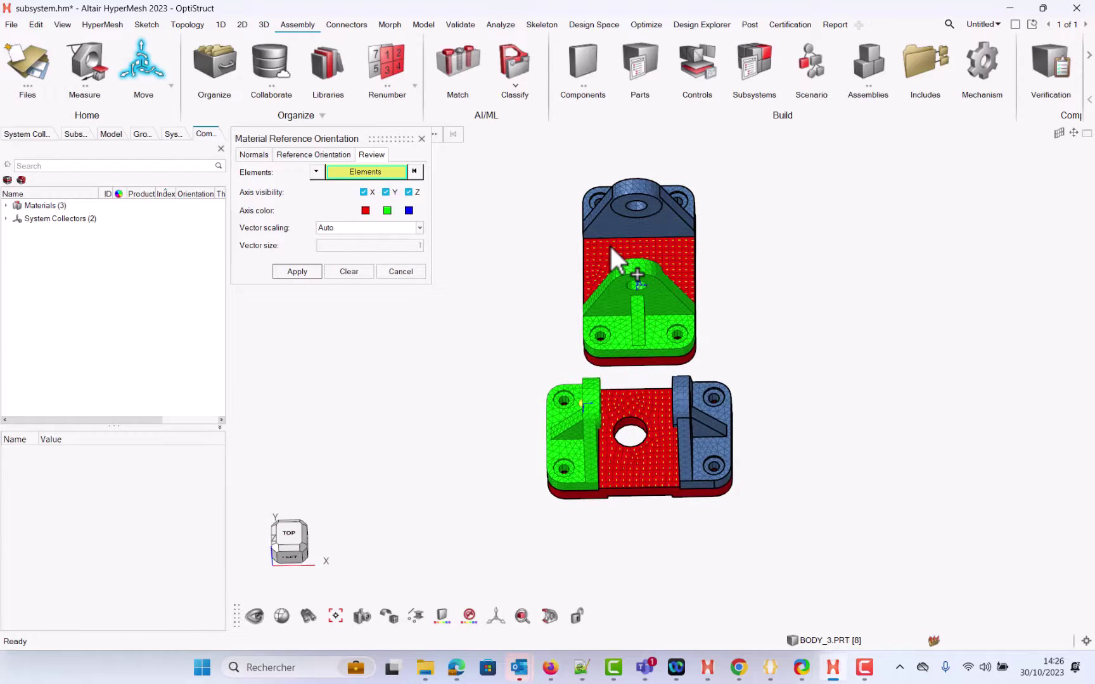